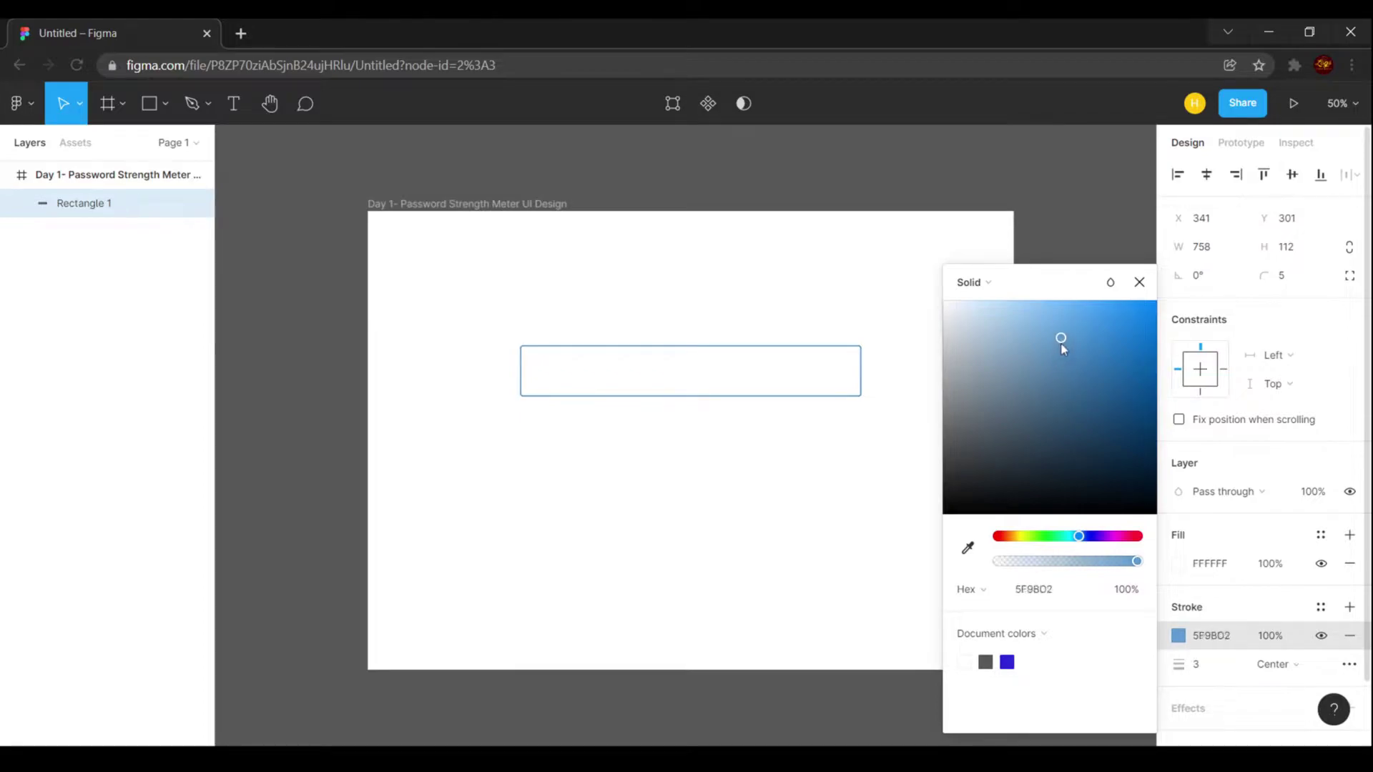
Resize the rectangle to 606 × 90 and centre it horizontally in the frame
{"action": "left_click", "coordinate": [644, 539]}
{"action": "left_click", "coordinate": [577, 363]}
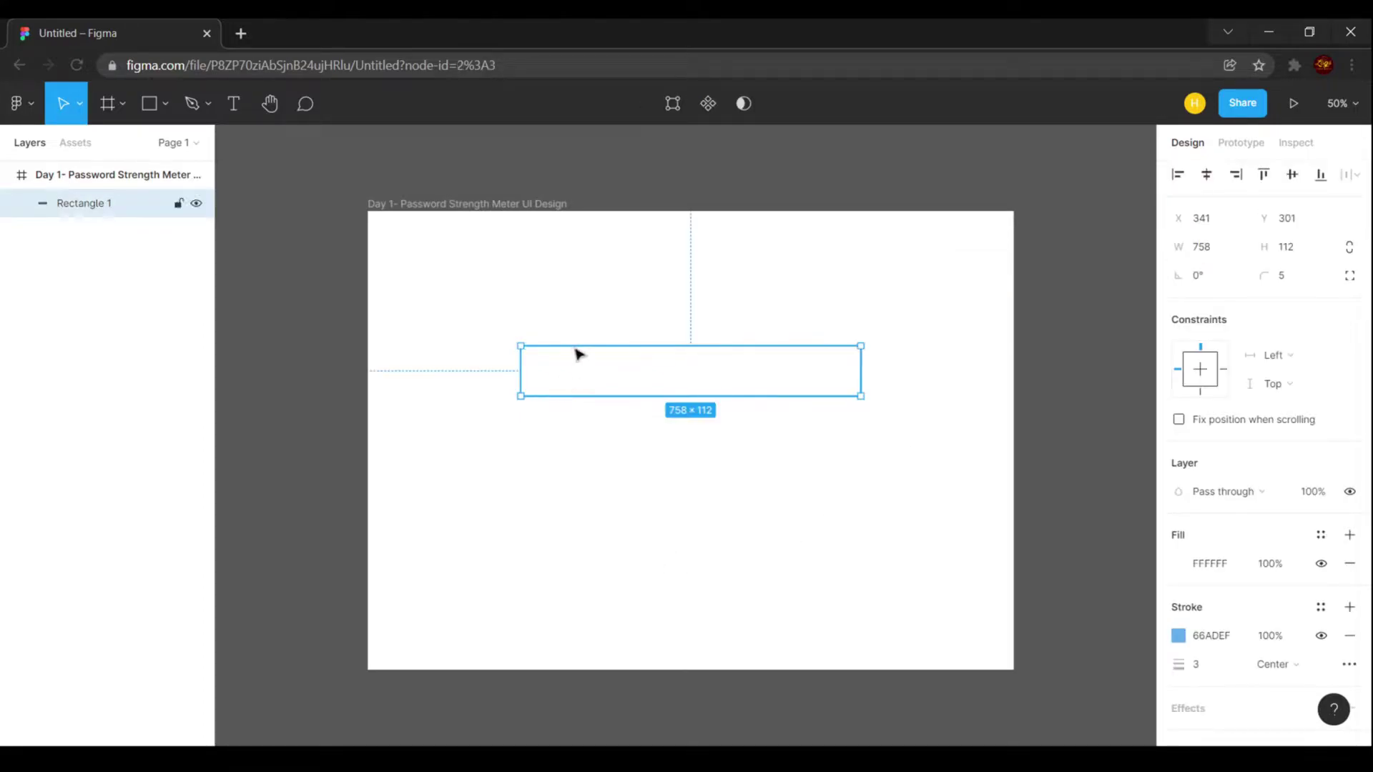
{"action": "left_click_drag", "start_coordinate": [858, 344], "coordinate": [794, 356]}
{"action": "left_click", "coordinate": [1206, 174]}
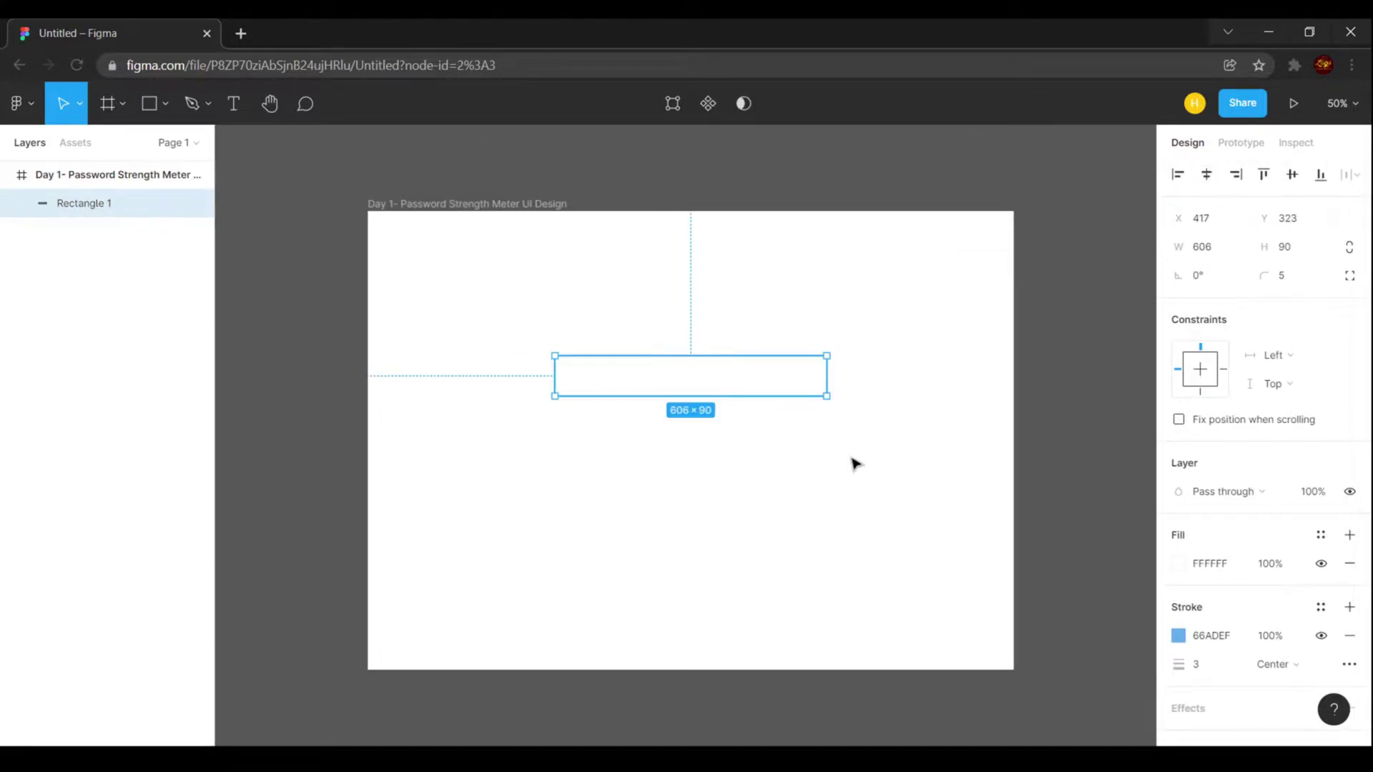
Set the rectangle's stroke width to 4
{"action": "left_click", "coordinate": [611, 420]}
{"action": "left_click", "coordinate": [616, 391]}
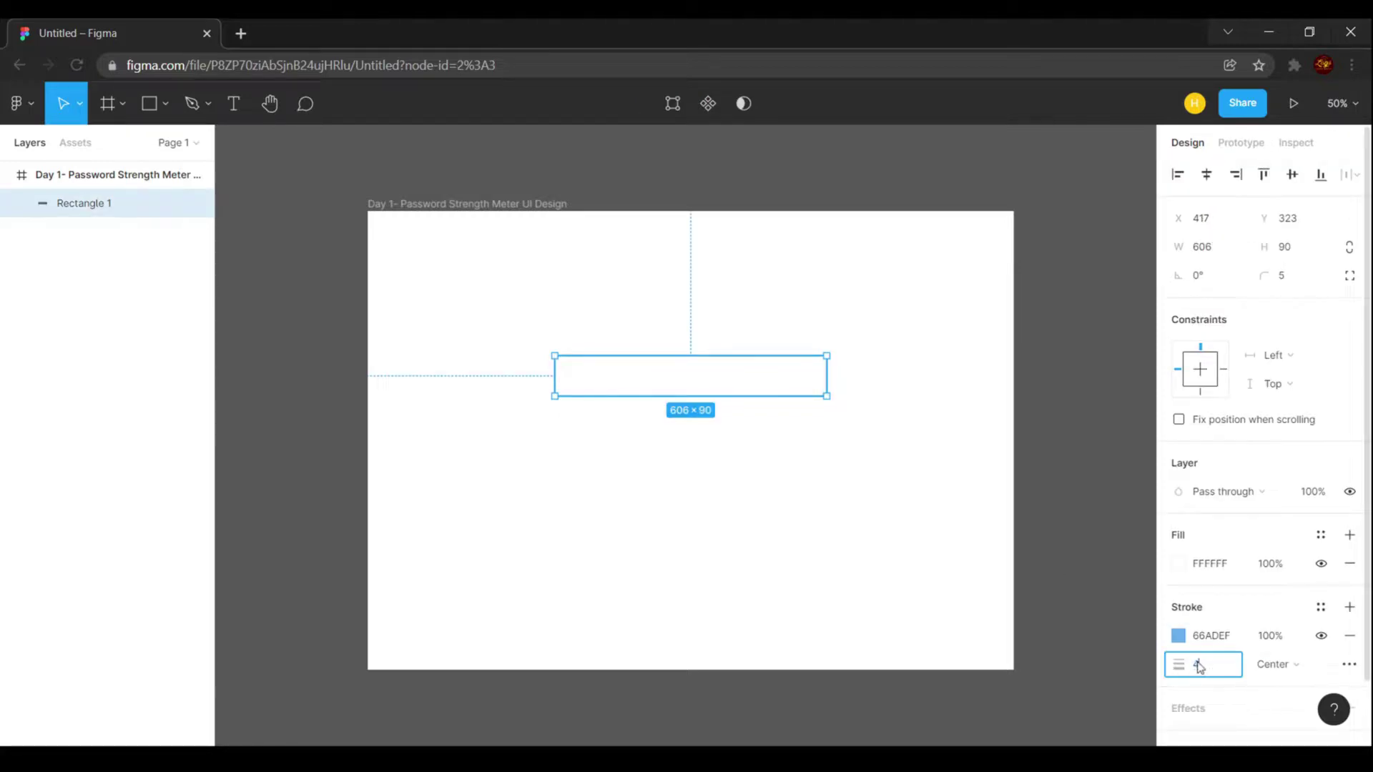
{"action": "left_click", "coordinate": [730, 522]}
Add the text "Enter your Password" at font size 36 and place it above the rectangle, aligned with its left edge
{"action": "left_click", "coordinate": [233, 103]}
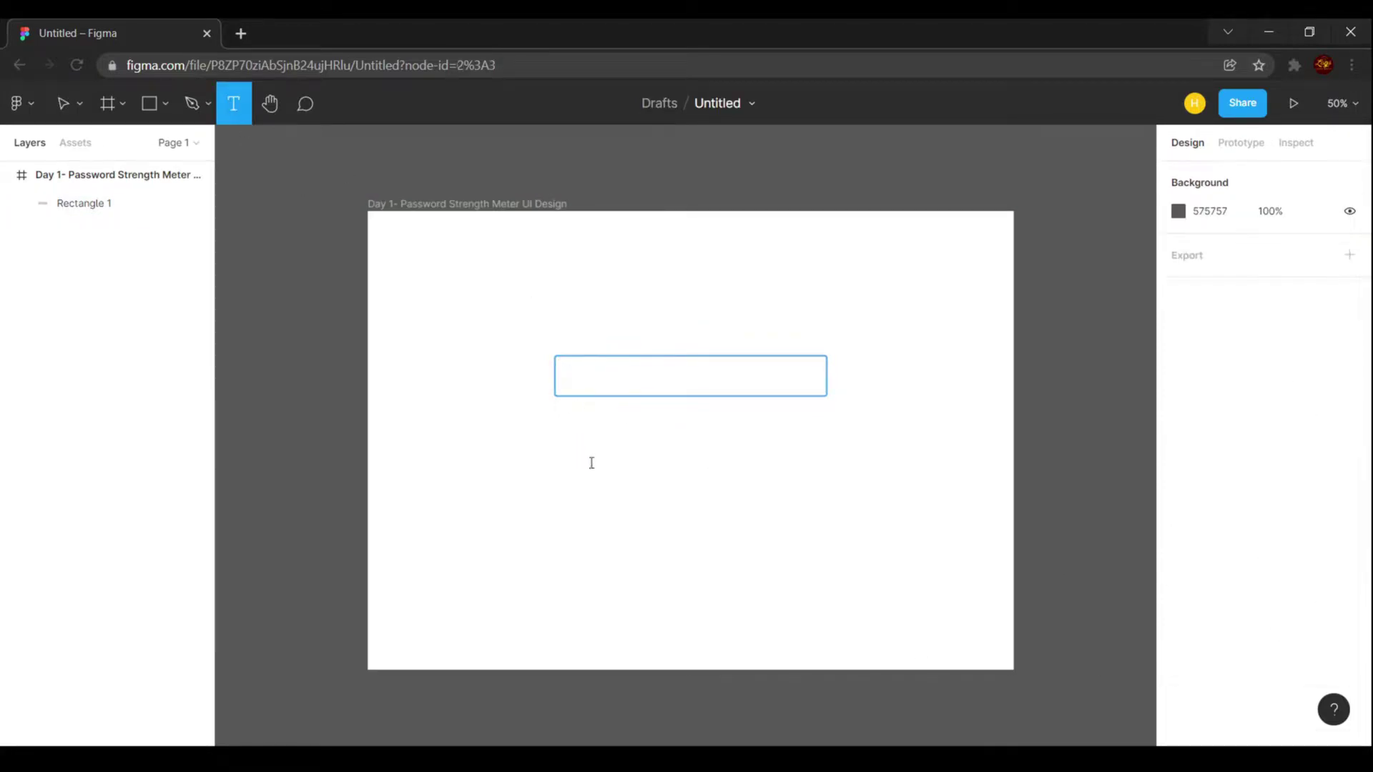
{"action": "left_click", "coordinate": [592, 462]}
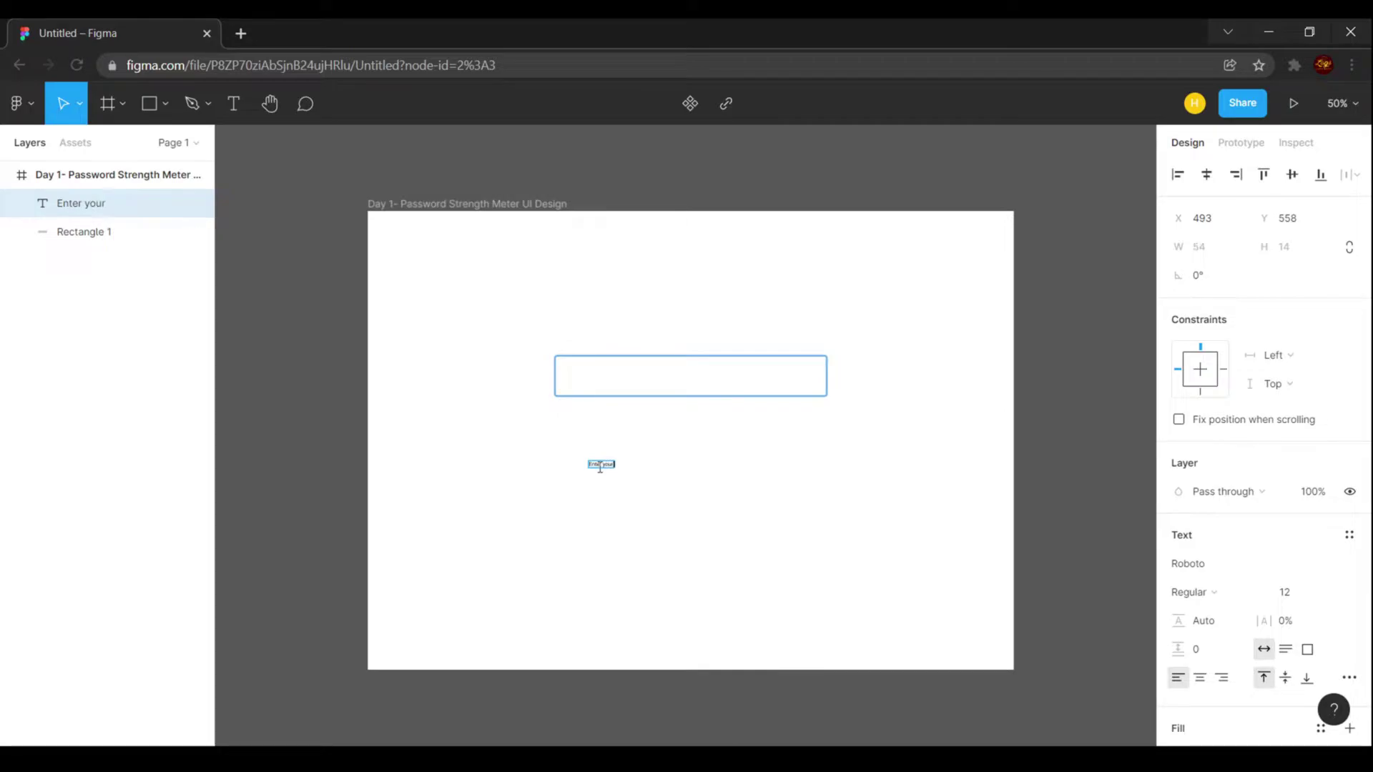
{"action": "key", "text": "Escape"}
{"action": "left_click", "coordinate": [1318, 592]}
{"action": "left_click", "coordinate": [1330, 565]}
{"action": "left_click", "coordinate": [1318, 592]}
{"action": "left_click_drag", "start_coordinate": [658, 469], "coordinate": [627, 336]}
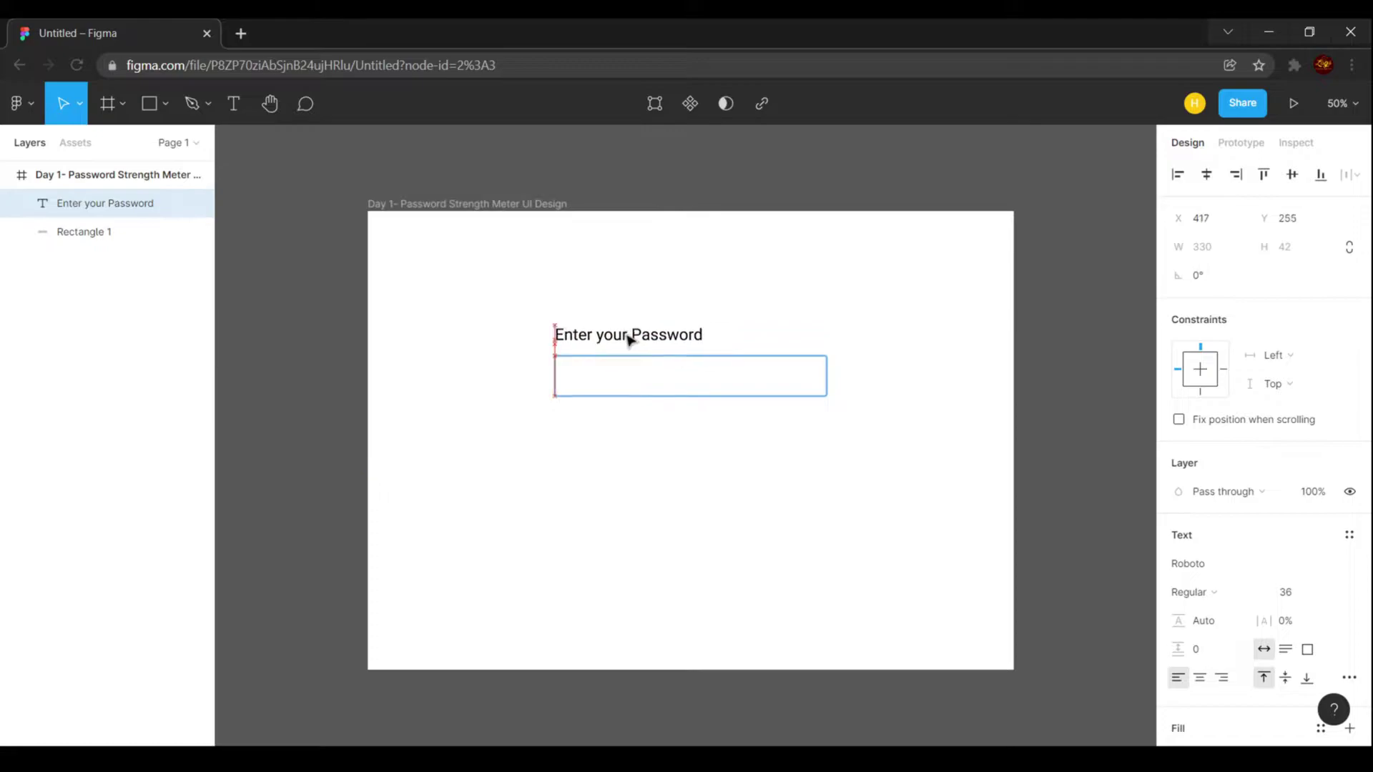
Reduce the password label's font size to 28
{"action": "left_click", "coordinate": [1310, 595]}
{"action": "type", "text": "28"}
{"action": "left_click", "coordinate": [699, 450]}
Set the password label to uppercase and its font weight to Medium
{"action": "left_click", "coordinate": [612, 332]}
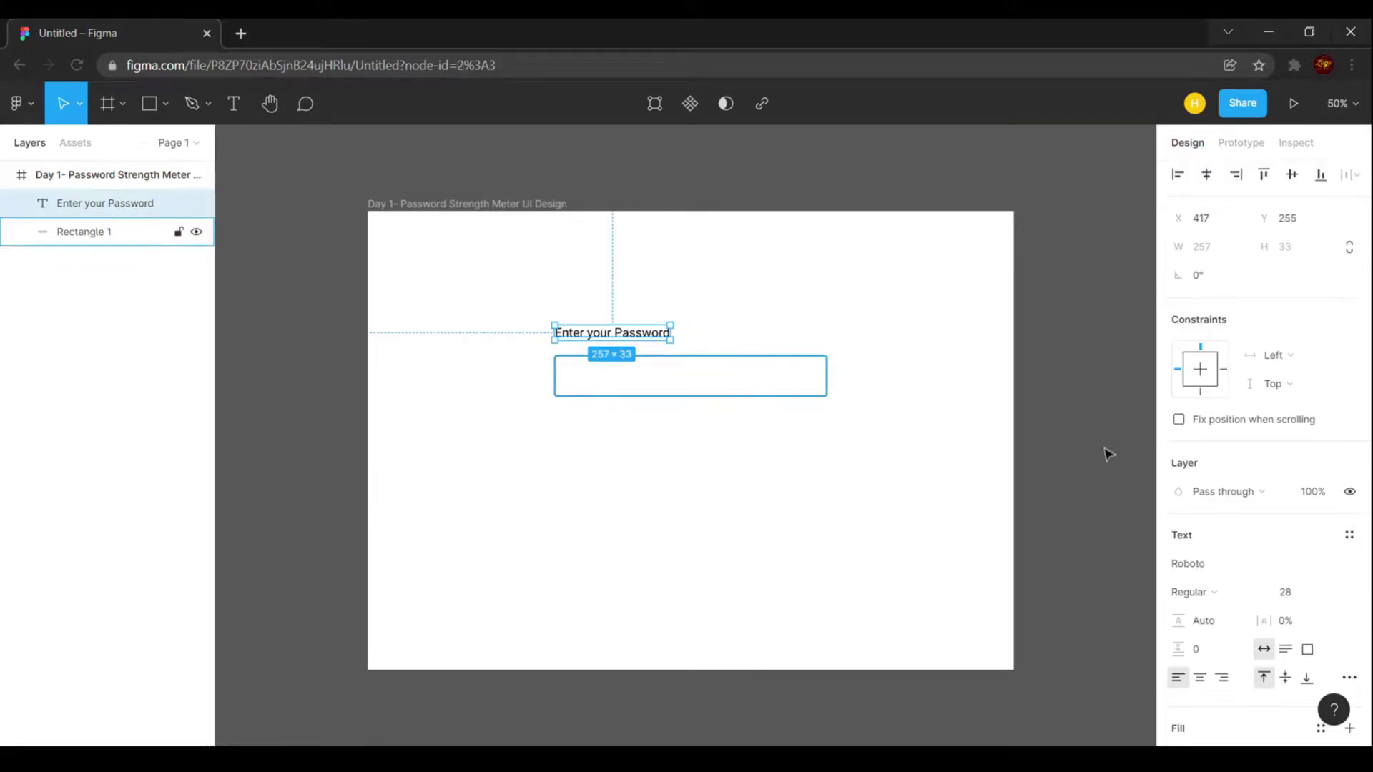
{"action": "left_click", "coordinate": [1346, 678]}
{"action": "left_click", "coordinate": [1045, 625]}
{"action": "left_click", "coordinate": [870, 565]}
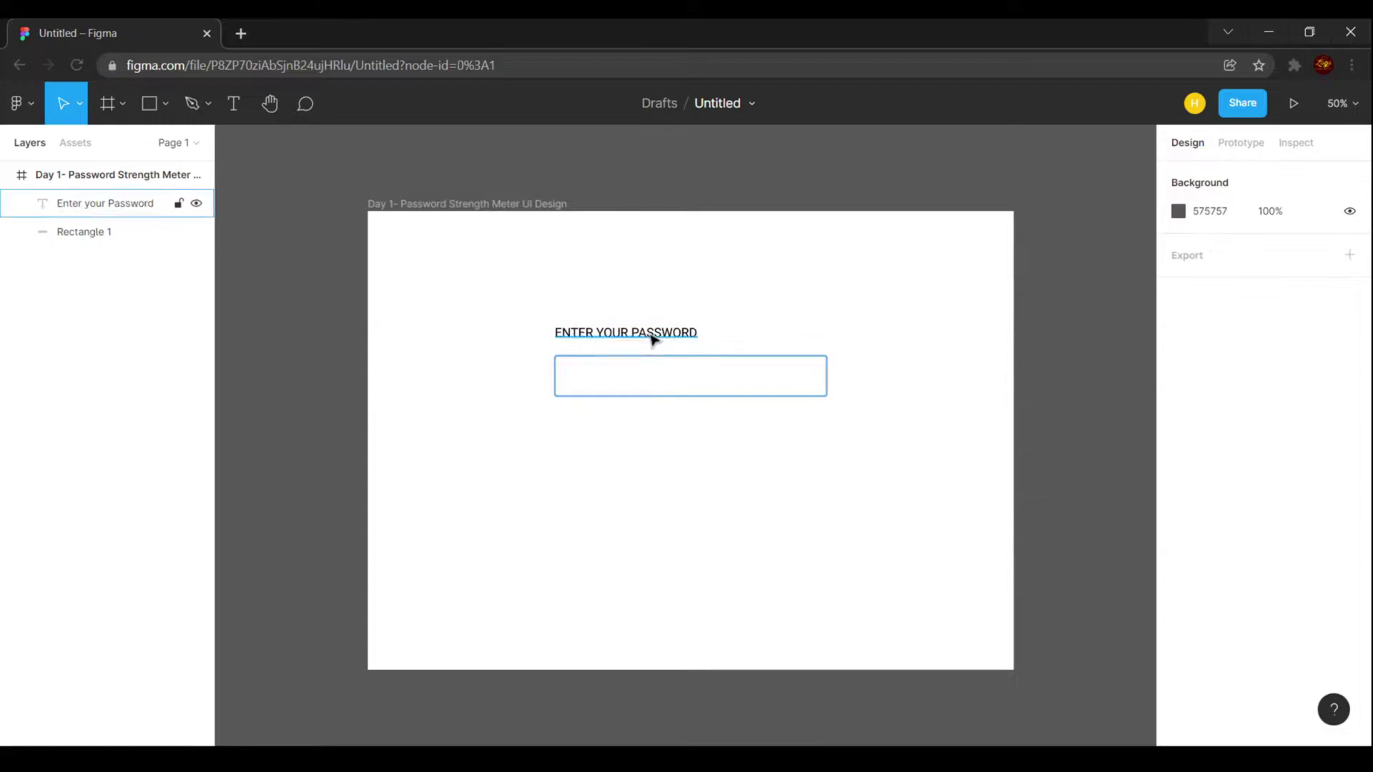
{"action": "left_click", "coordinate": [650, 335]}
{"action": "left_click", "coordinate": [1206, 593]}
{"action": "left_click", "coordinate": [1205, 533]}
{"action": "key", "text": "Escape"}
{"action": "left_click", "coordinate": [603, 362]}
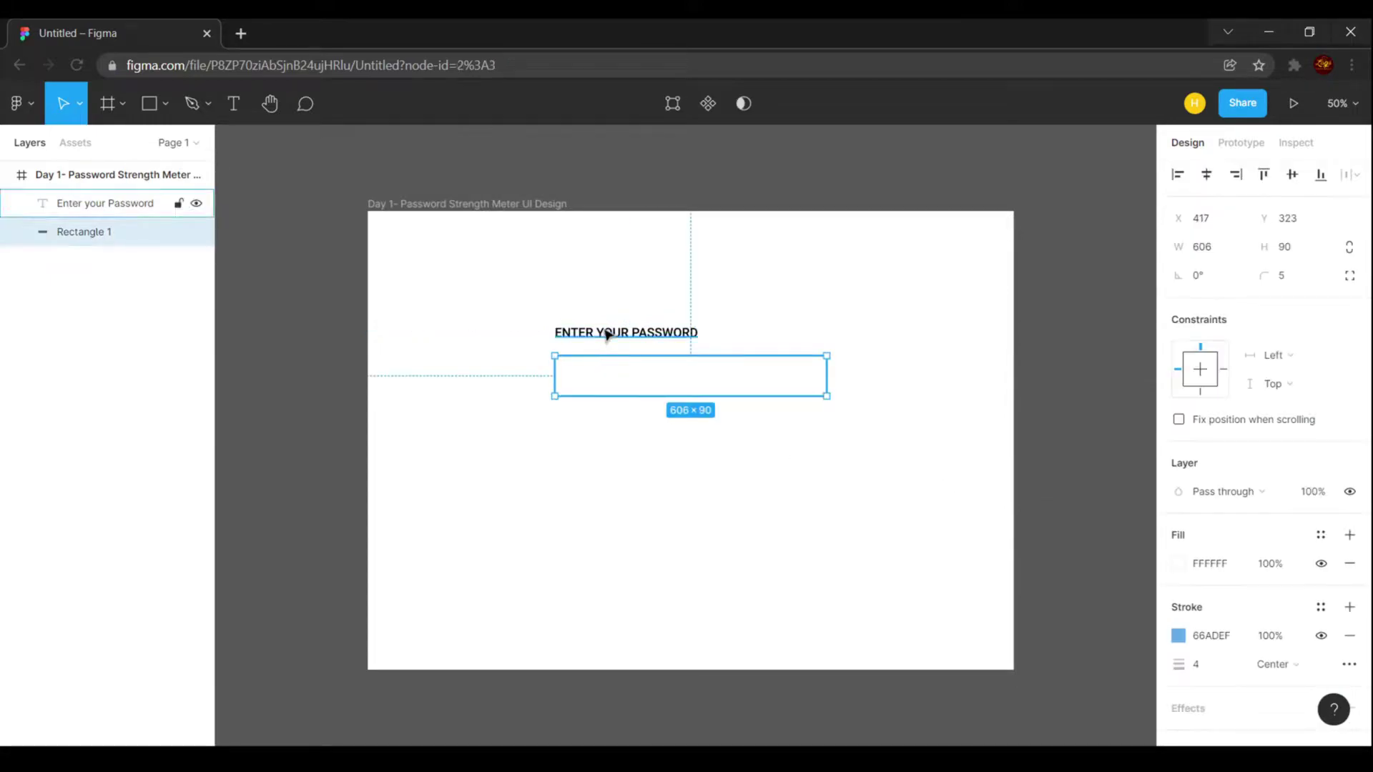
{"action": "left_click", "coordinate": [626, 333]}
{"action": "left_click", "coordinate": [763, 369], "text": "shift"}
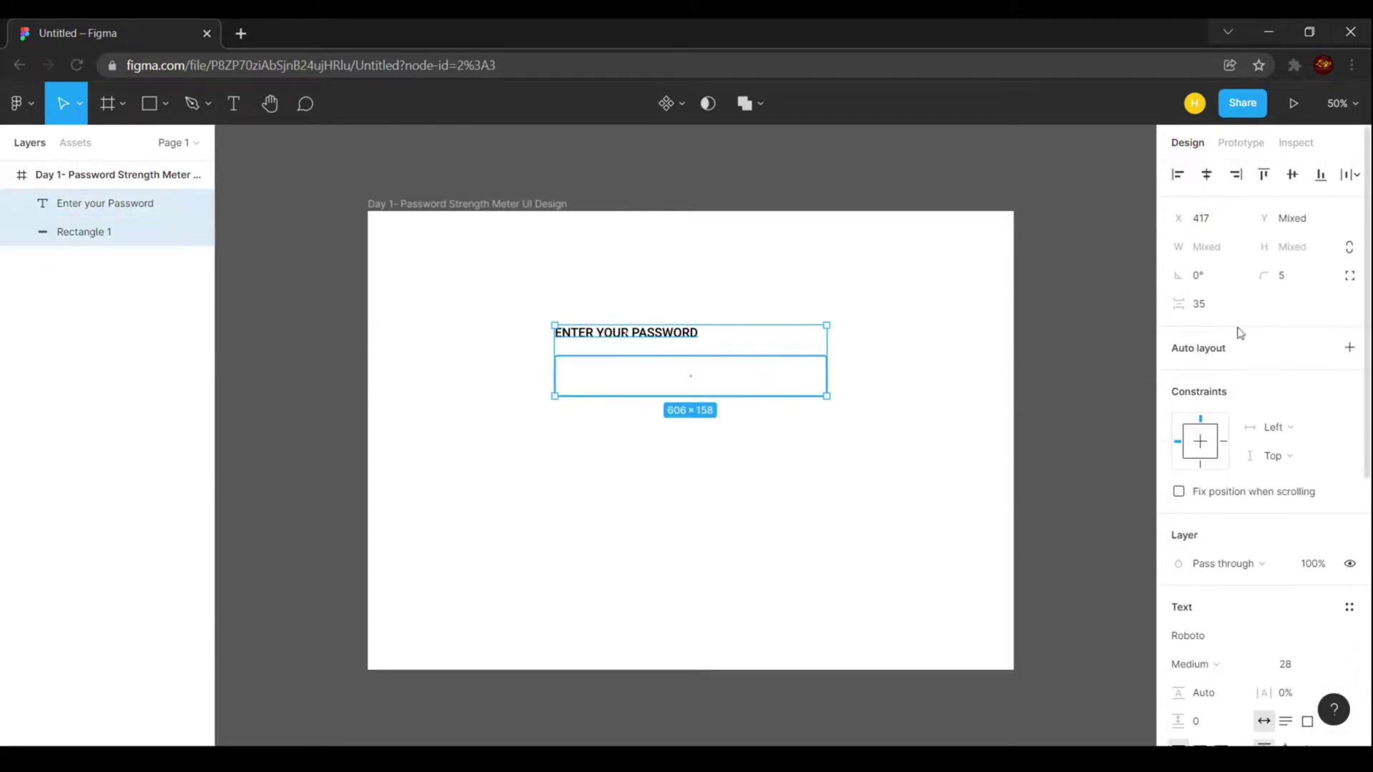
{"action": "left_click", "coordinate": [643, 504]}
Widen the password box to 649, 25 below the label, and centre it horizontally in the frame
{"action": "left_click", "coordinate": [829, 375]}
{"action": "left_click_drag", "start_coordinate": [828, 375], "coordinate": [851, 367]}
{"action": "left_click", "coordinate": [1207, 175]}
Align the password label and the box along their left edges
{"action": "left_click", "coordinate": [622, 333]}
{"action": "left_click", "coordinate": [602, 360], "text": "shift"}
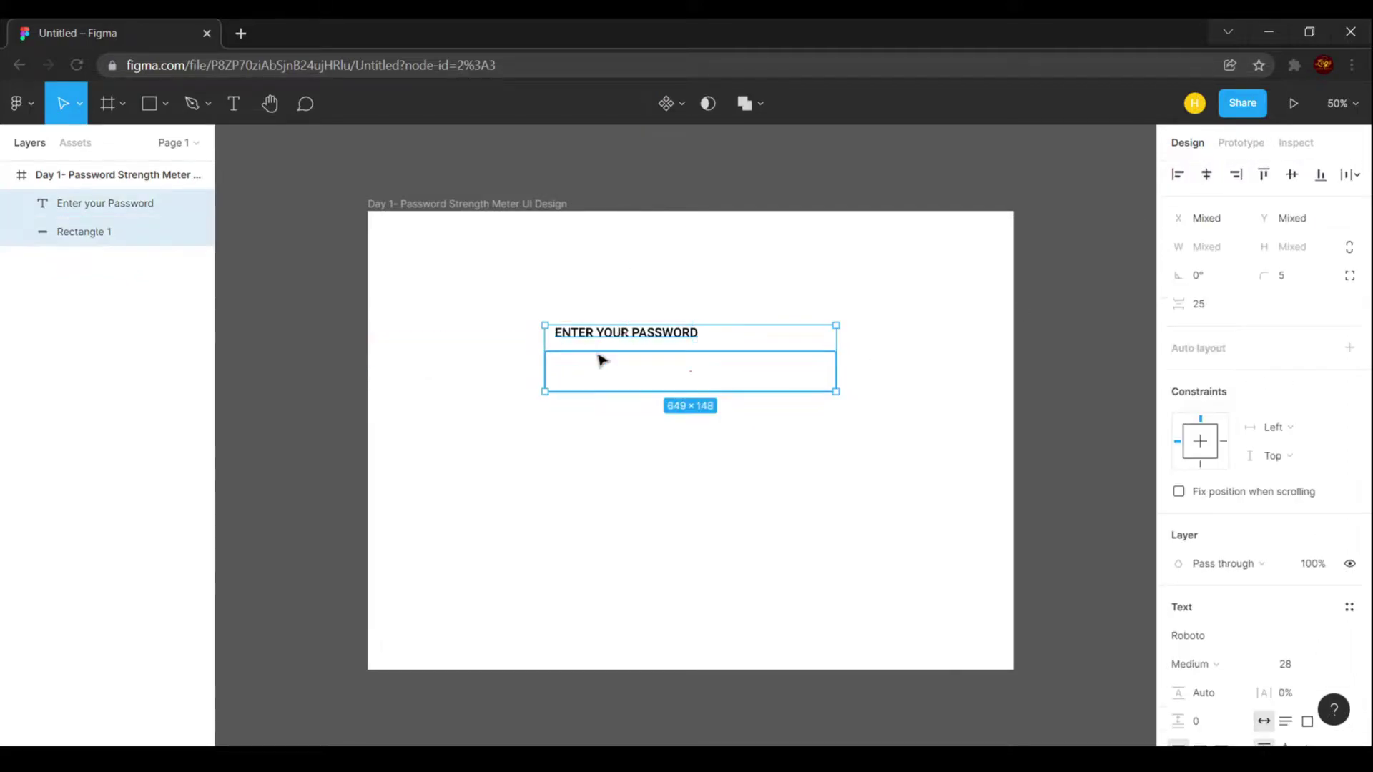
{"action": "left_click", "coordinate": [1178, 174]}
{"action": "left_click", "coordinate": [763, 537]}
Duplicate the label inside the password box and replace the copy's text with "***"
{"action": "left_click_drag", "start_coordinate": [570, 334], "coordinate": [615, 373]}
{"action": "double_click", "coordinate": [599, 374]}
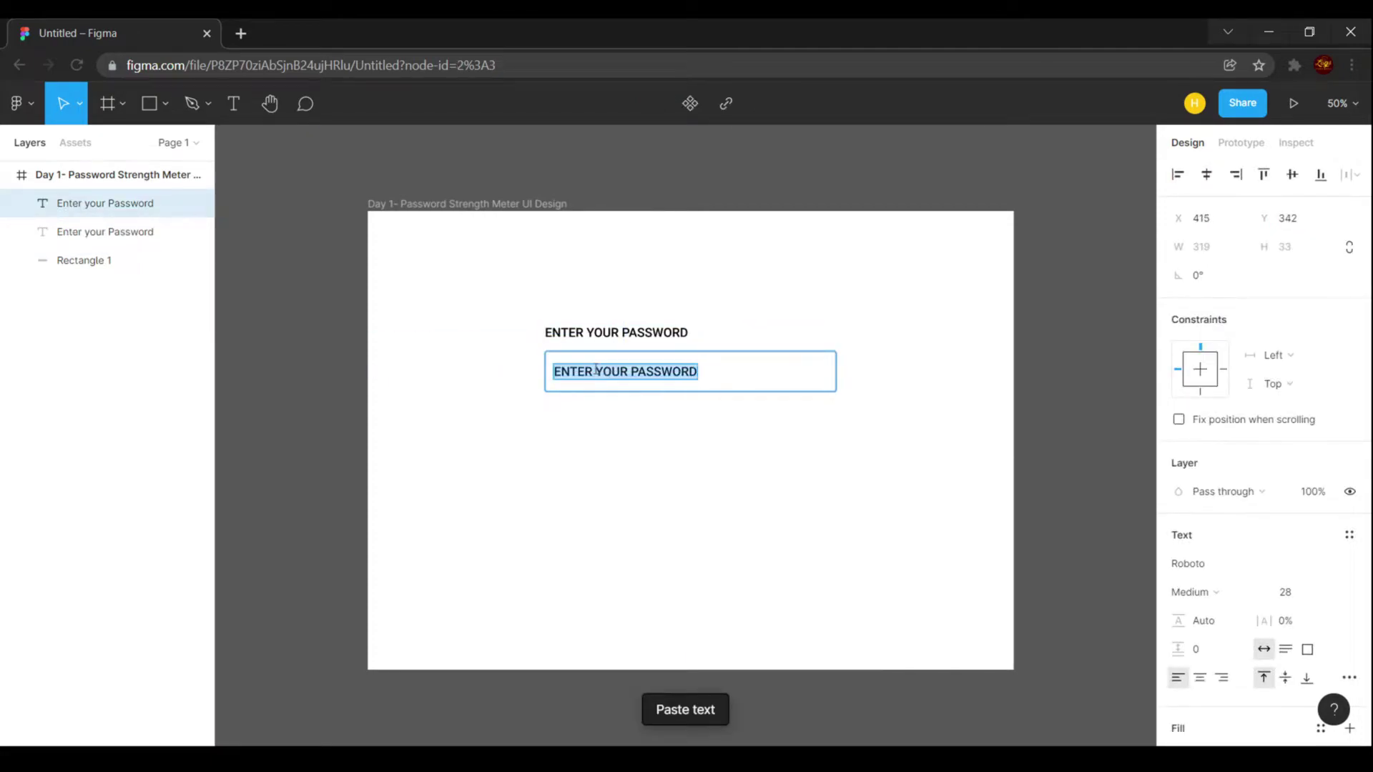
{"action": "type", "text": "*"}
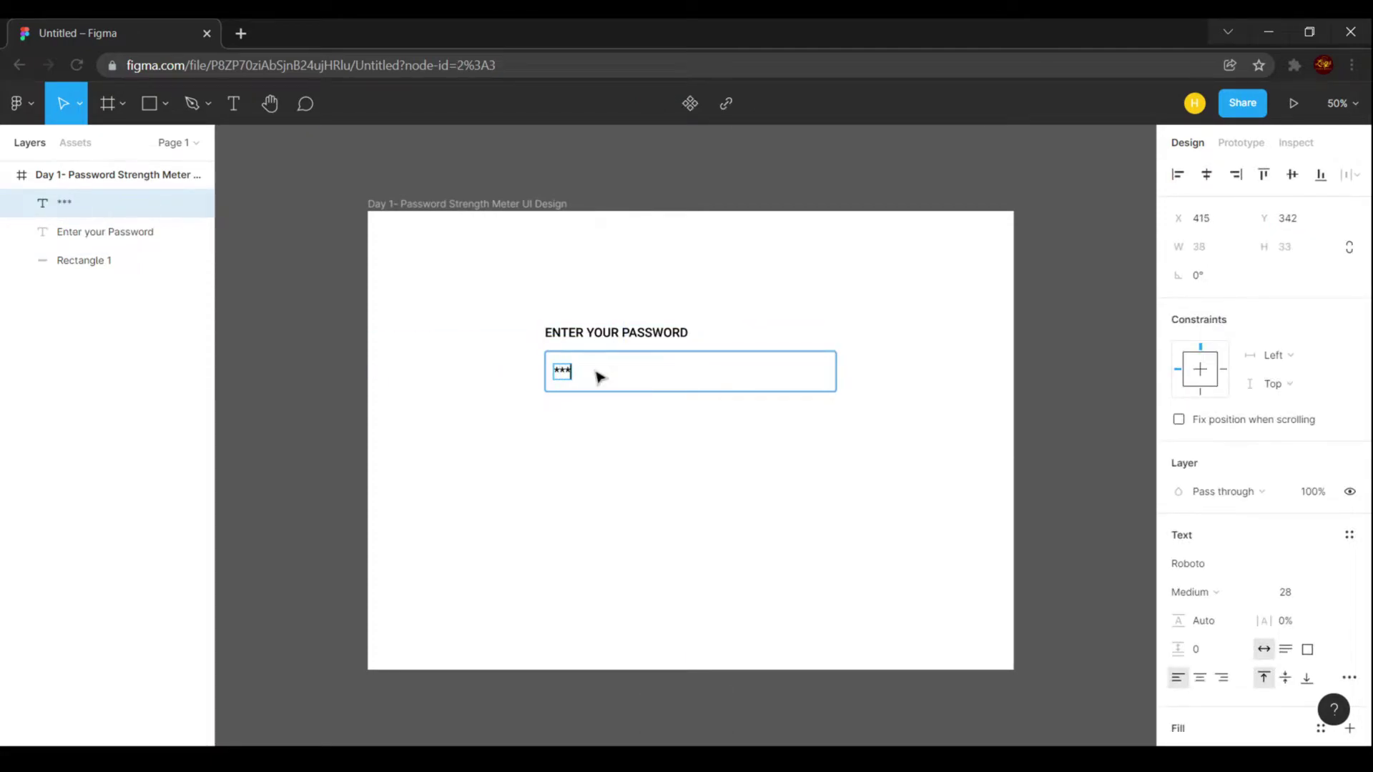
{"action": "left_click", "coordinate": [139, 328]}
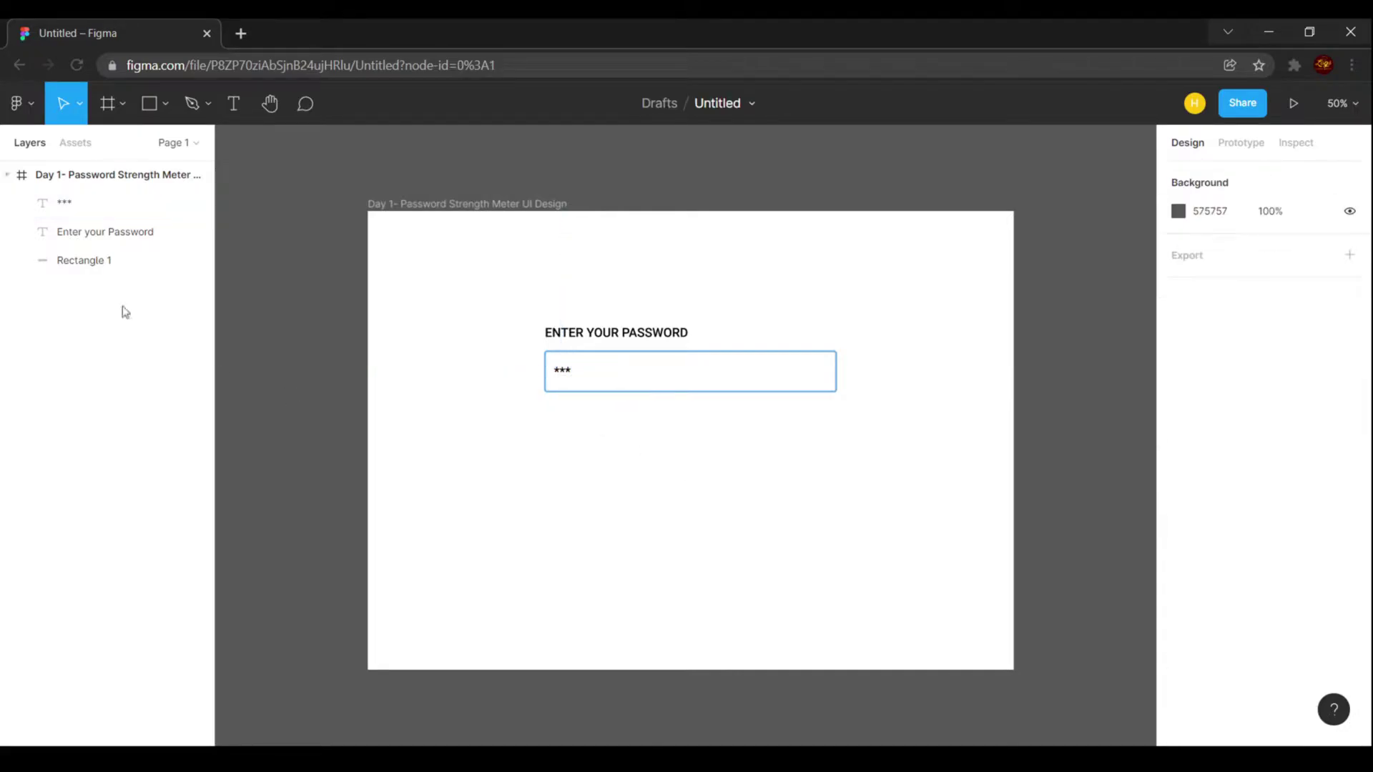
{"action": "left_click", "coordinate": [569, 379]}
{"action": "left_click", "coordinate": [619, 556]}
Open the Iconify plugin and search its icons for "password" and "see password"
{"action": "left_click", "coordinate": [29, 107]}
{"action": "left_click", "coordinate": [719, 511]}
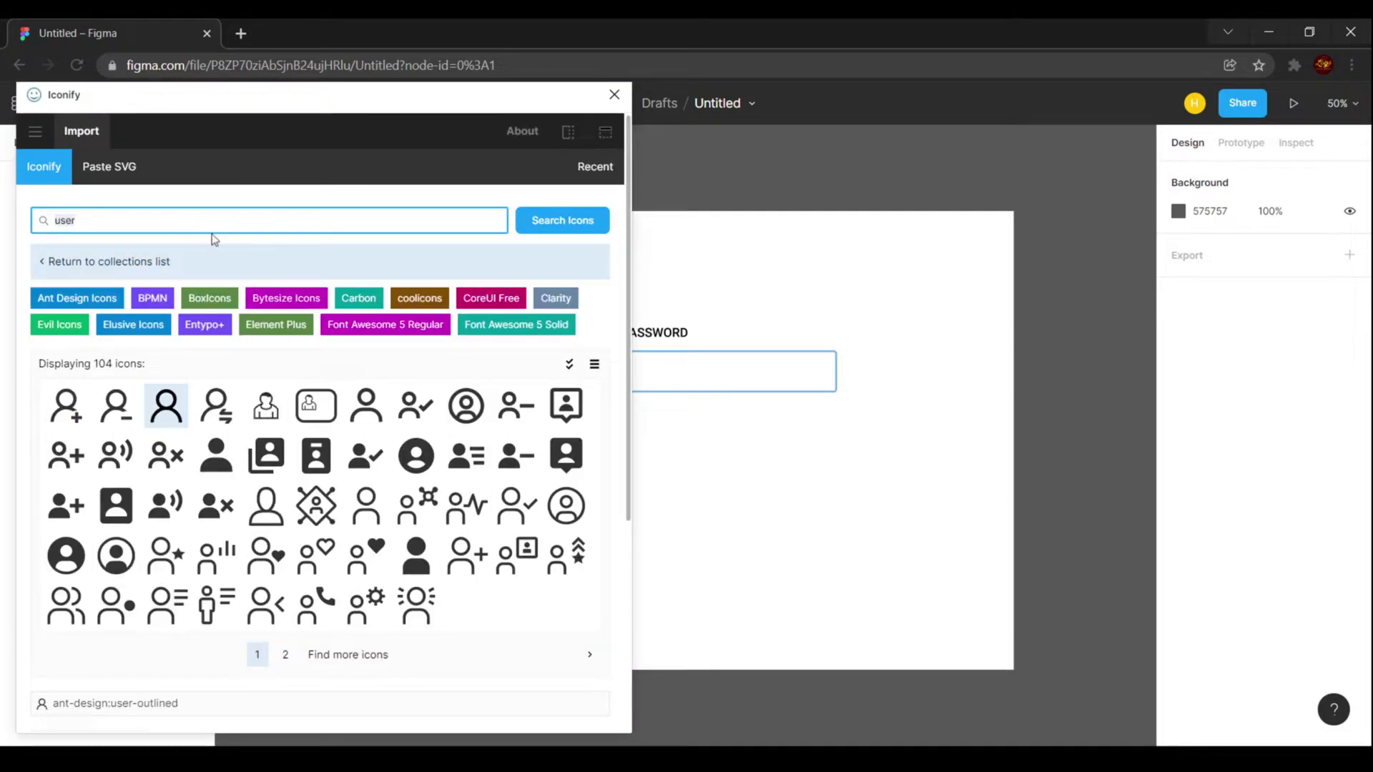
{"action": "type", "text": "password"}
{"action": "key", "text": "Return"}
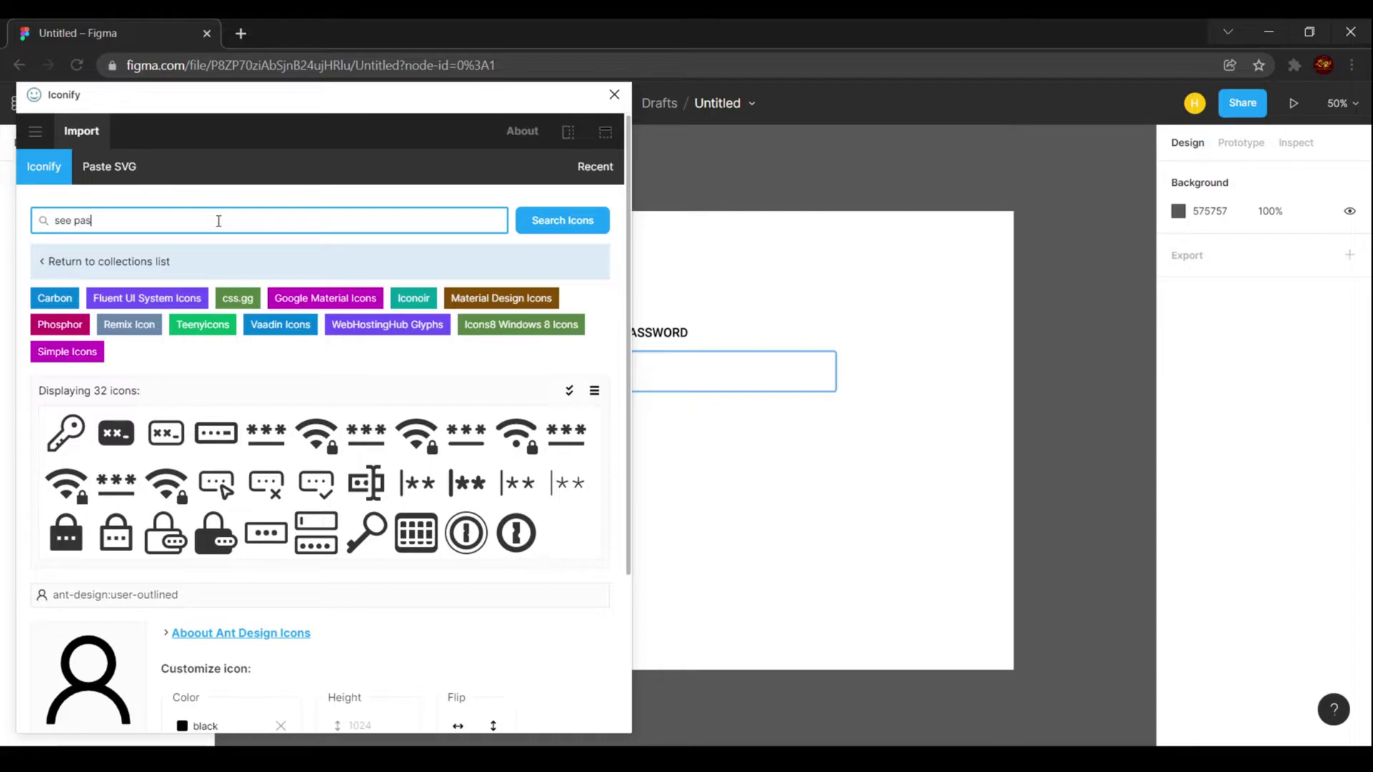
{"action": "type", "text": "dk"}
{"action": "key", "text": "Return"}
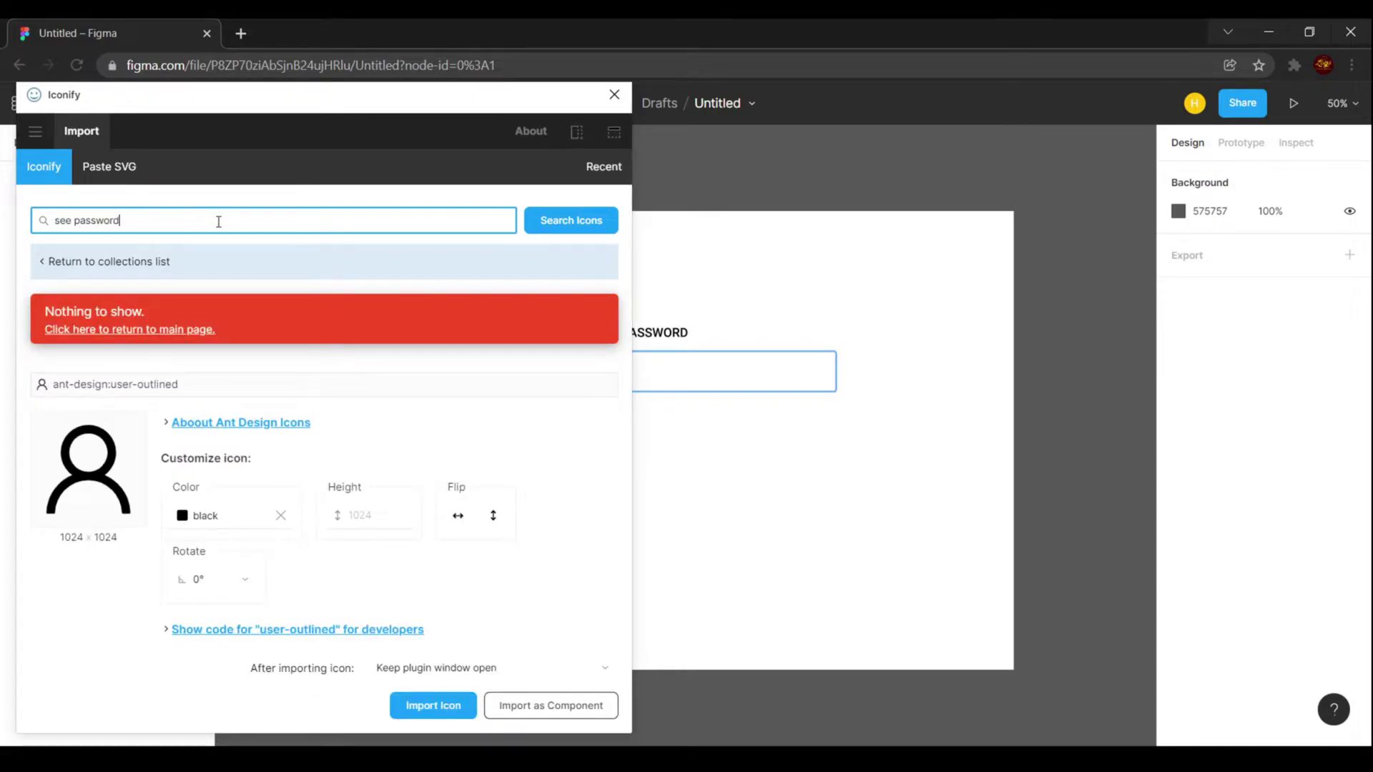
Search the icons for "eye close", import the el:eye-close icon and close the plugin
{"action": "triple_click", "coordinate": [245, 223]}
{"action": "type", "text": "eye close"}
{"action": "key", "text": "Return"}
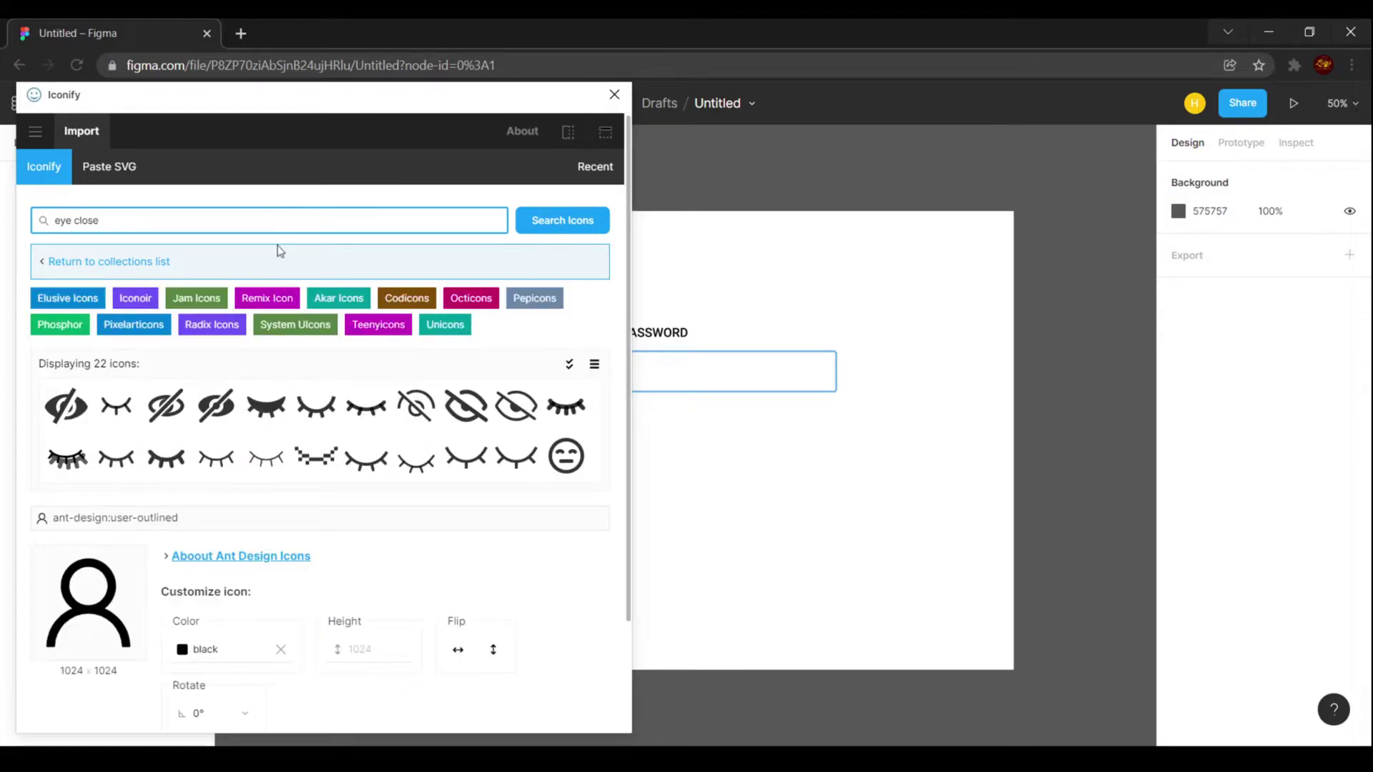
{"action": "left_click", "coordinate": [216, 405]}
{"action": "scroll", "coordinate": [216, 406], "scroll_direction": "down", "scroll_amount": 2}
{"action": "left_click", "coordinate": [65, 270]}
{"action": "left_click", "coordinate": [224, 279]}
{"action": "left_click", "coordinate": [65, 271]}
{"action": "left_click", "coordinate": [429, 705]}
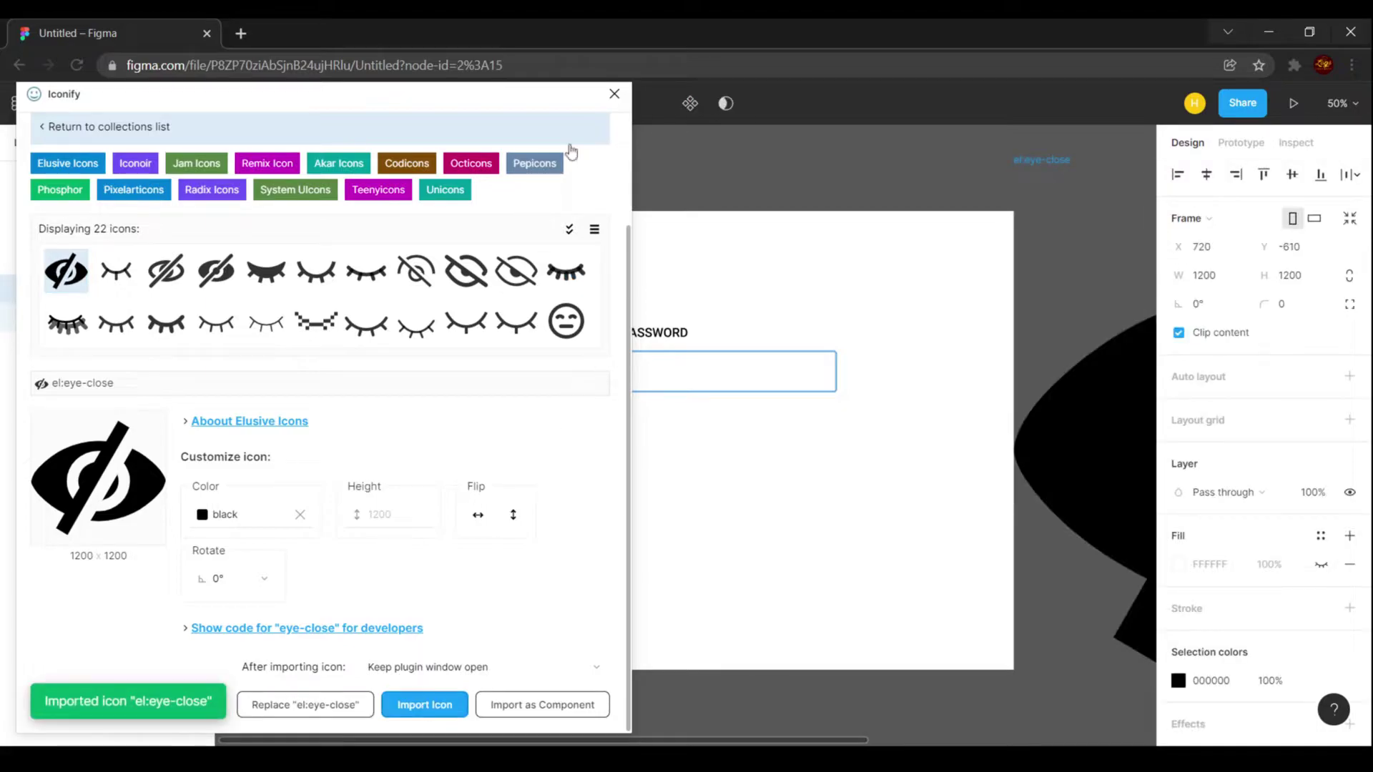
{"action": "left_click", "coordinate": [614, 94]}
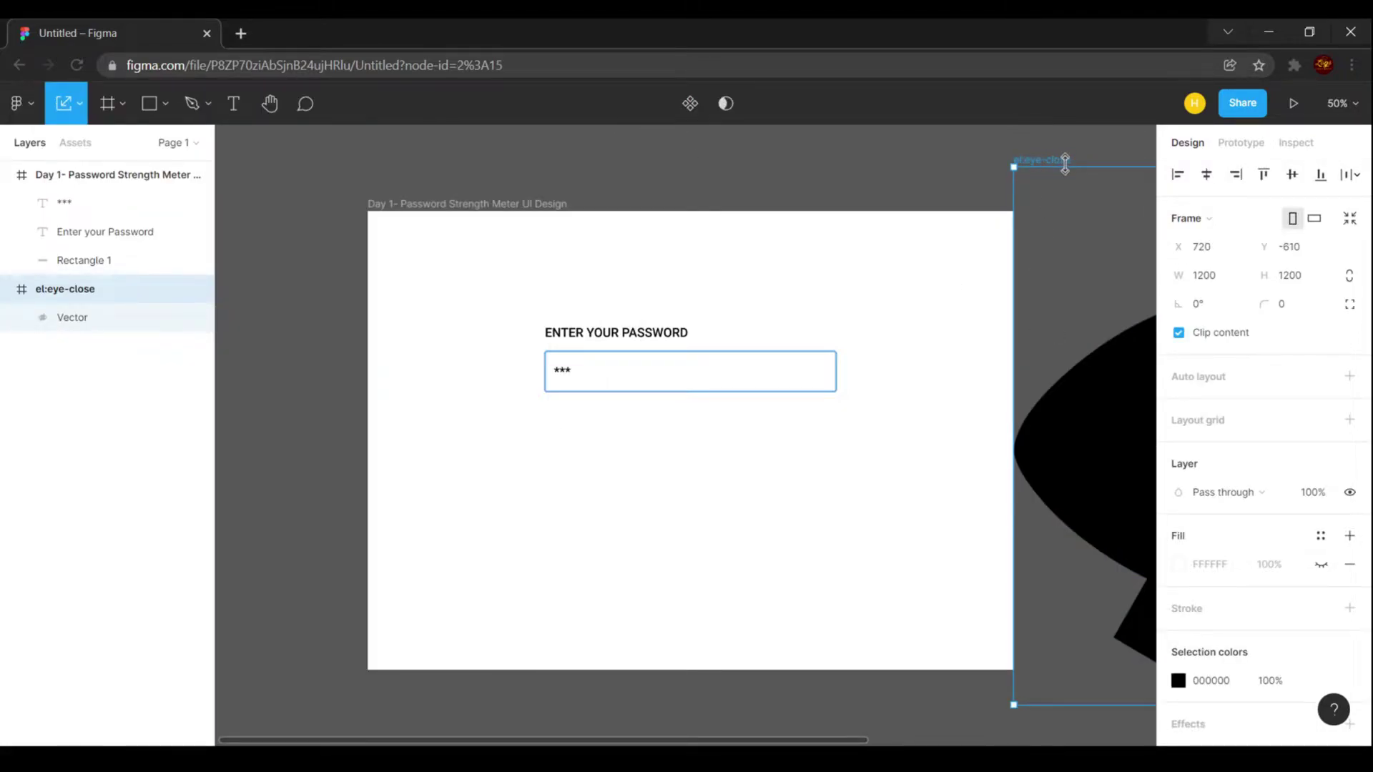
Scale the eye-close icon down to 37 × 37 and place it inside the right end of the password box
{"action": "key", "text": "k"}
{"action": "left_click_drag", "start_coordinate": [1065, 164], "coordinate": [1127, 486]}
{"action": "scroll", "coordinate": [773, 432], "scroll_direction": "down", "scroll_amount": 3}
{"action": "left_click_drag", "start_coordinate": [1120, 550], "coordinate": [1040, 283]}
{"action": "left_click_drag", "start_coordinate": [1075, 339], "coordinate": [709, 342]}
{"action": "scroll", "coordinate": [1000, 471], "scroll_direction": "up", "scroll_amount": 3}
{"action": "scroll", "coordinate": [999, 471], "scroll_direction": "up", "scroll_amount": 3}
{"action": "scroll", "coordinate": [626, 347], "scroll_direction": "up", "scroll_amount": 5}
{"action": "scroll", "coordinate": [1184, 713], "scroll_direction": "down", "scroll_amount": 5}
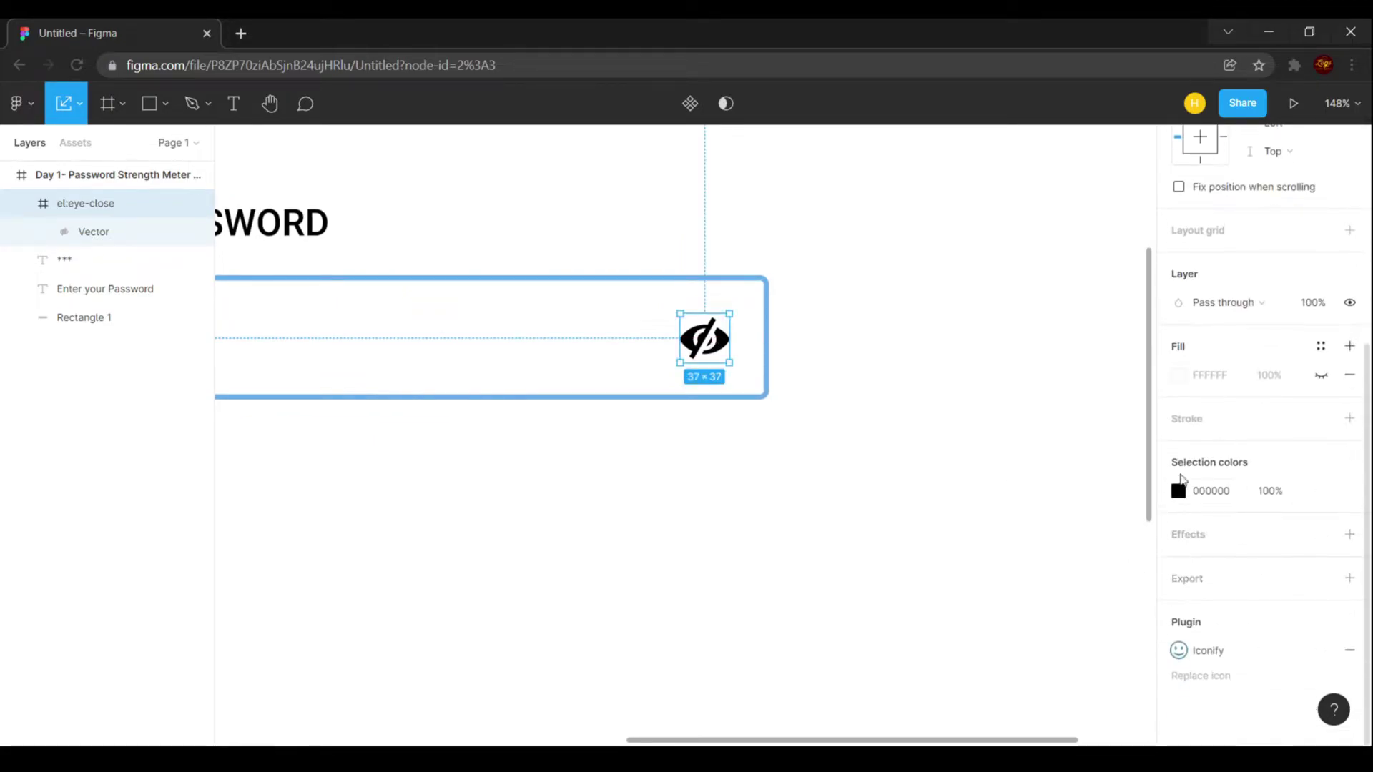
Recolour the eye-close icon from black to light grey
{"action": "left_click", "coordinate": [1178, 491]}
{"action": "left_click_drag", "start_coordinate": [1011, 439], "coordinate": [930, 374]}
{"action": "left_click", "coordinate": [828, 537]}
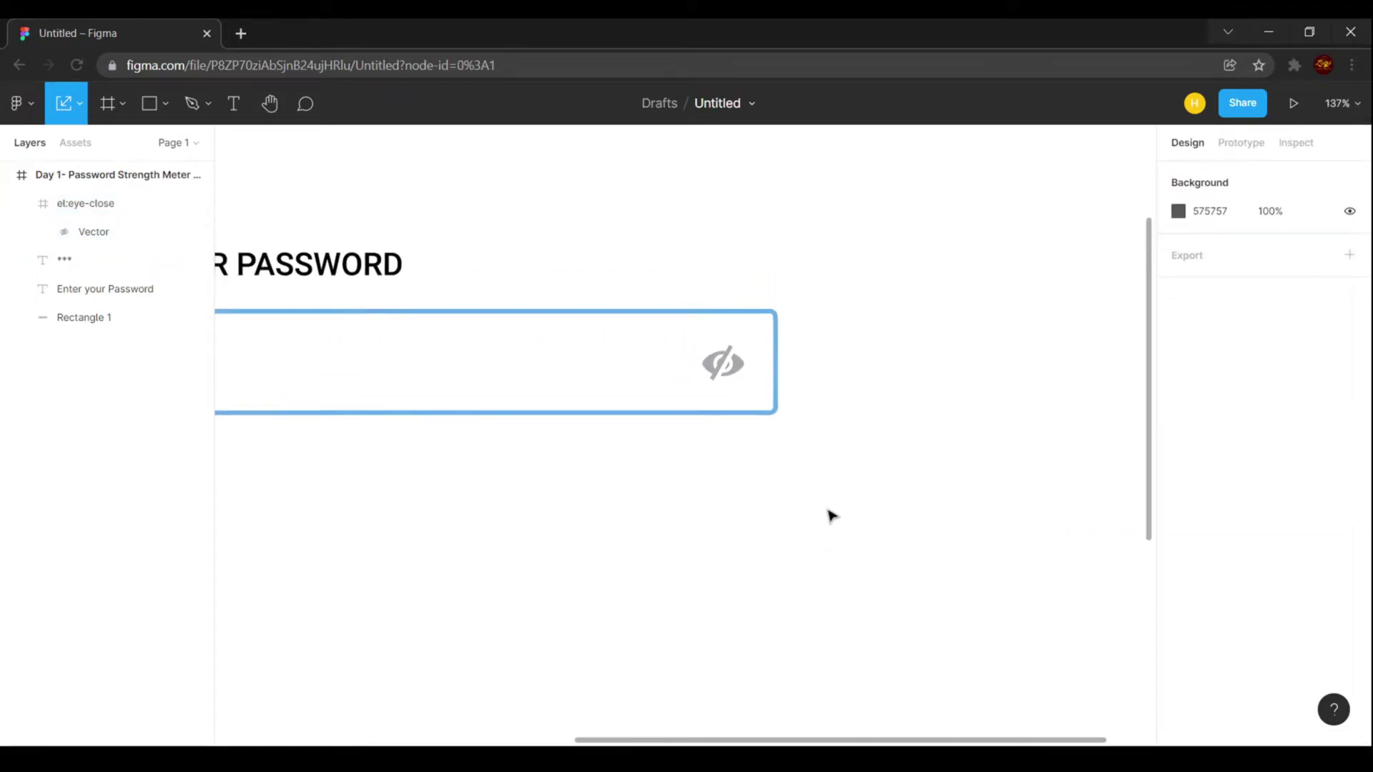
Draw a 648 × 8 bar with corner radius 25 just below the password box
{"action": "scroll", "coordinate": [828, 515], "scroll_direction": "down", "scroll_amount": 5}
{"action": "scroll", "coordinate": [490, 585], "scroll_direction": "up", "scroll_amount": 3}
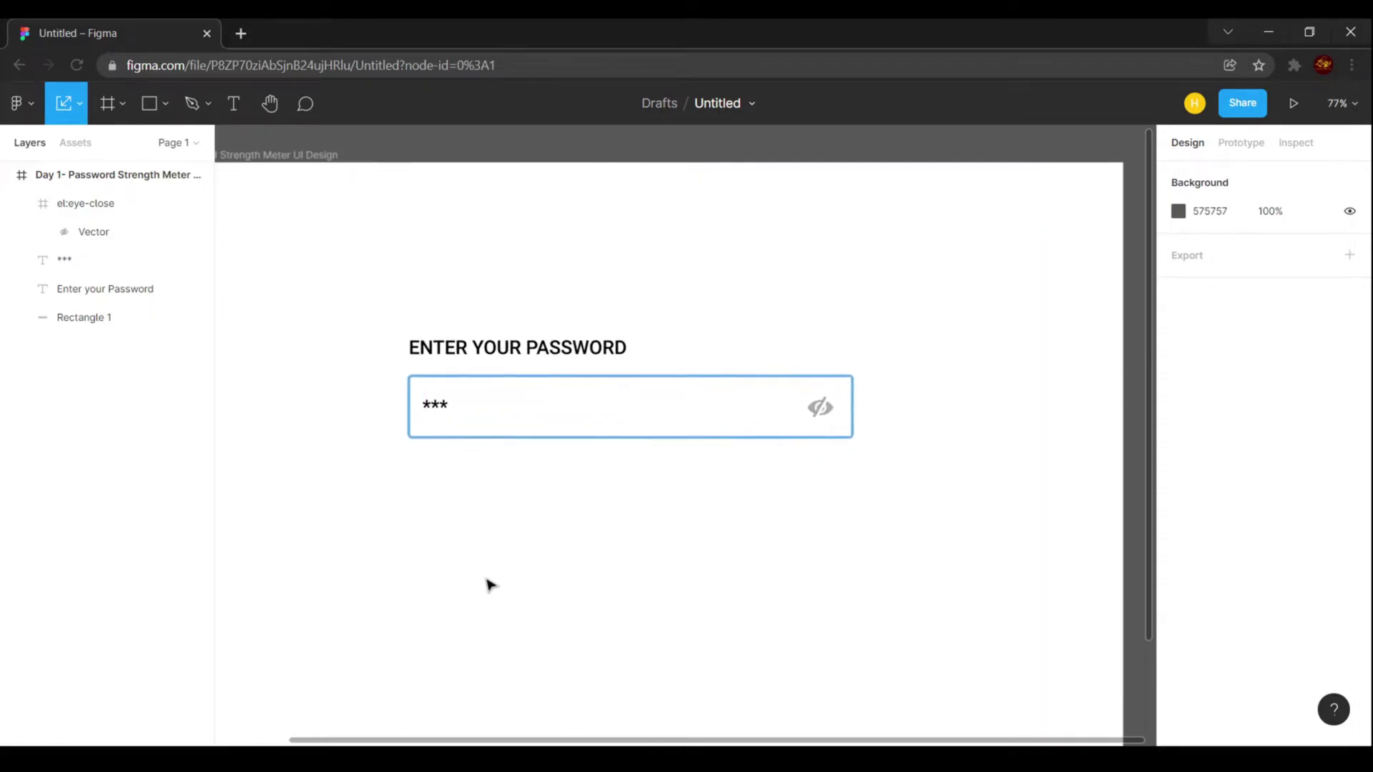
{"action": "left_click", "coordinate": [81, 104]}
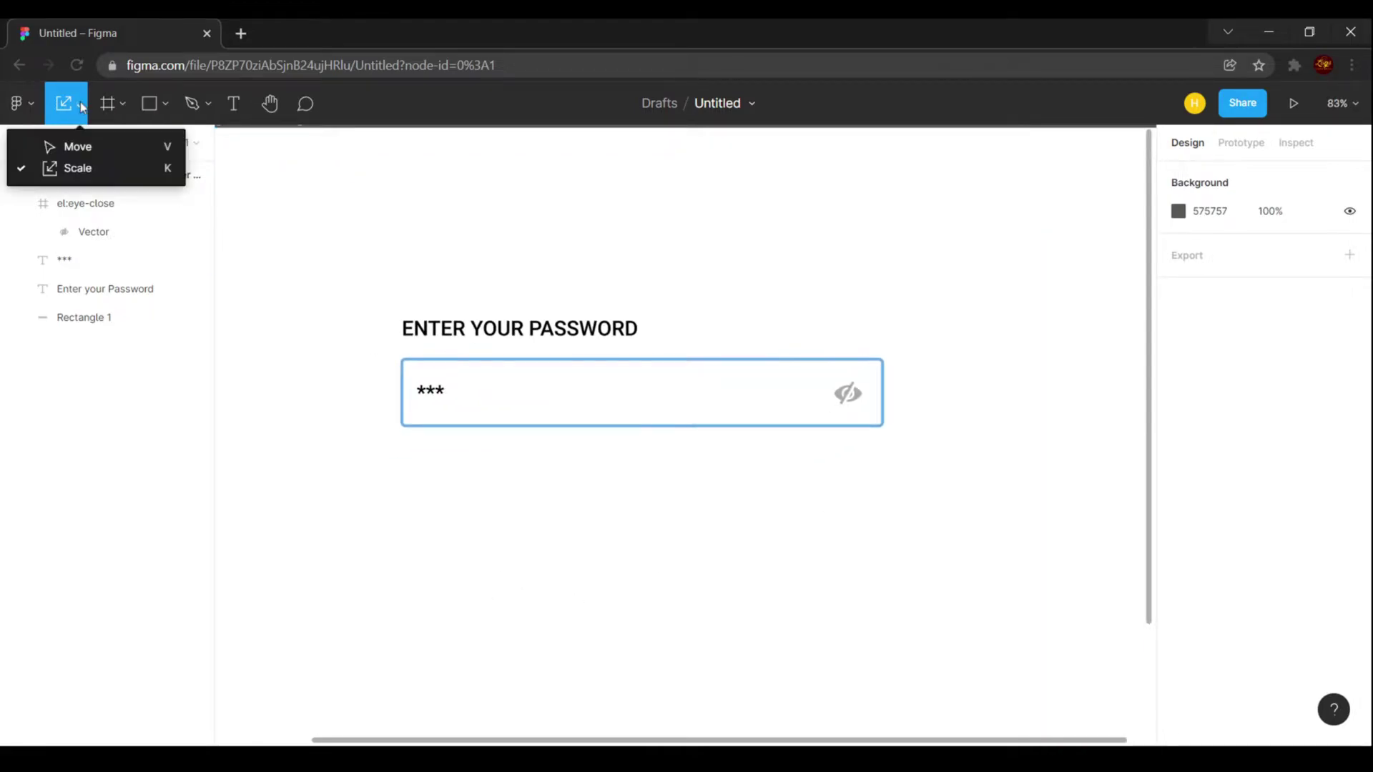
{"action": "left_click", "coordinate": [75, 147]}
{"action": "left_click", "coordinate": [481, 513]}
{"action": "scroll", "coordinate": [501, 505], "scroll_direction": "down", "scroll_amount": 4}
{"action": "scroll", "coordinate": [577, 568], "scroll_direction": "up", "scroll_amount": 8}
{"action": "left_click", "coordinate": [166, 104]}
{"action": "left_click", "coordinate": [138, 144]}
{"action": "mouse_move", "coordinate": [377, 329]}
{"action": "left_mouse_down"}
{"action": "mouse_move", "coordinate": [500, 362]}
{"action": "mouse_move", "coordinate": [1027, 374]}
{"action": "left_mouse_up"}
{"action": "type", "text": "25"}
{"action": "left_click_drag", "start_coordinate": [763, 371], "coordinate": [763, 337]}
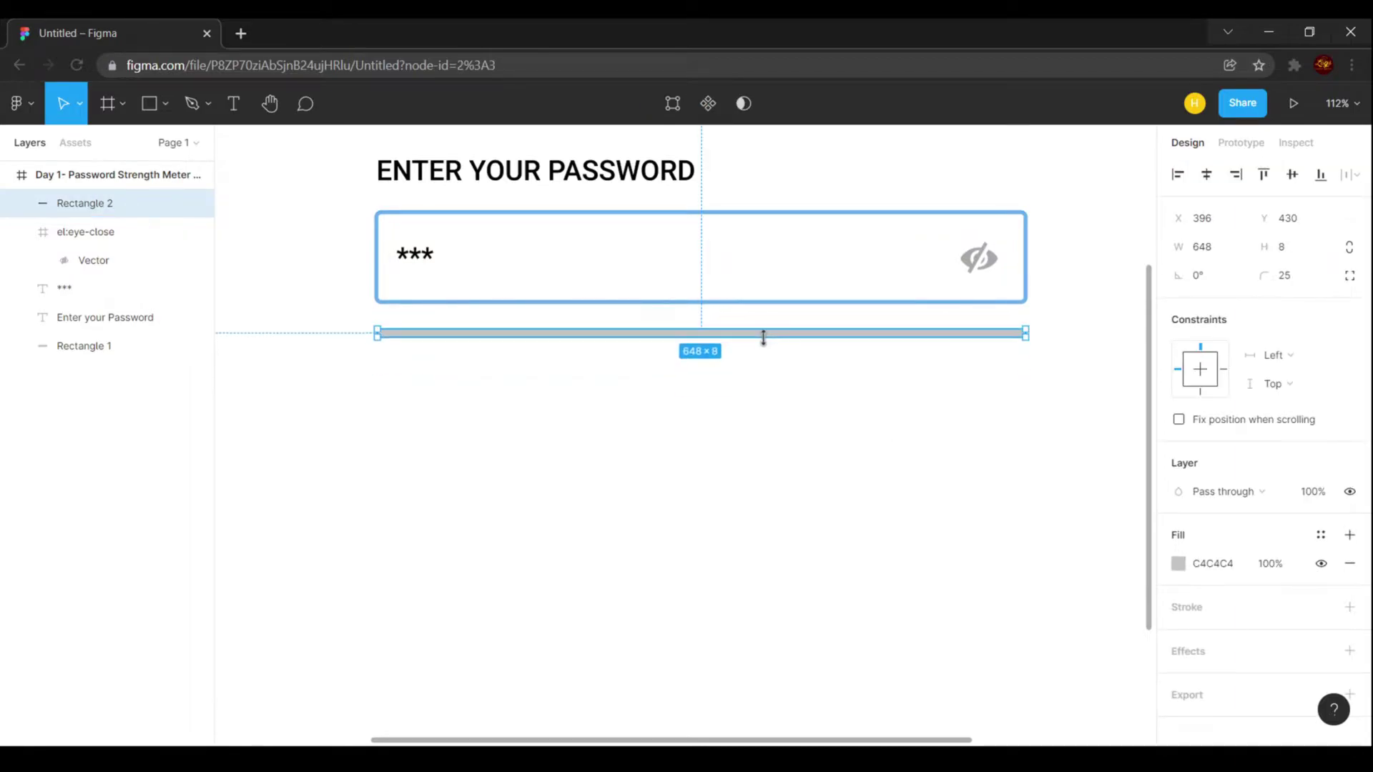
Change the bar's fill to a very light grey
{"action": "left_click", "coordinate": [1179, 563]}
{"action": "left_click", "coordinate": [944, 322]}
{"action": "left_click", "coordinate": [794, 468]}
Duplicate the bar in place and shorten the copy to a width of 216 from its right end
{"action": "left_click", "coordinate": [944, 334]}
{"action": "key", "text": "ctrl+c"}
{"action": "key", "text": "ctrl+v"}
{"action": "left_click_drag", "start_coordinate": [1027, 333], "coordinate": [576, 342]}
Change the short bar's fill to red
{"action": "left_click", "coordinate": [1178, 564]}
{"action": "left_click", "coordinate": [1083, 299]}
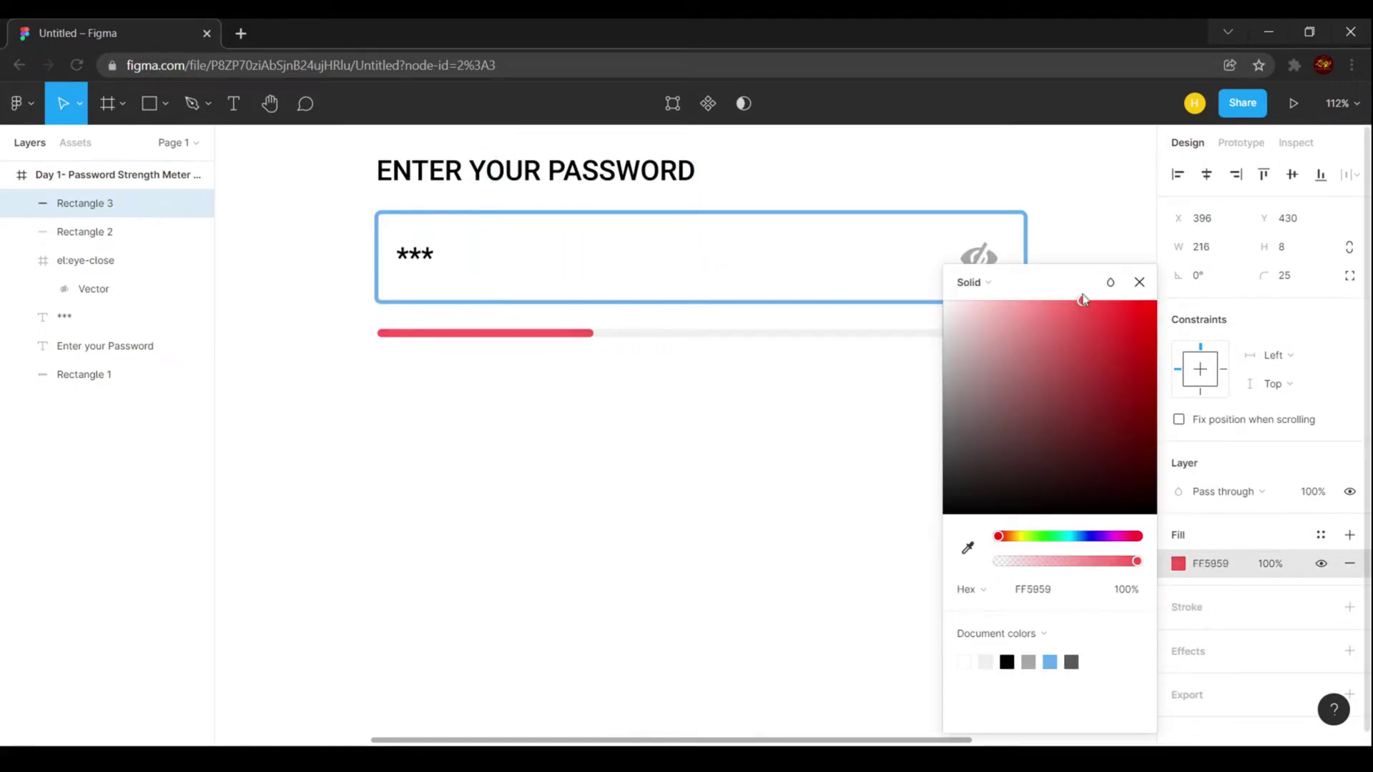
{"action": "left_click", "coordinate": [641, 469]}
{"action": "left_click", "coordinate": [546, 334]}
{"action": "key", "text": "Escape"}
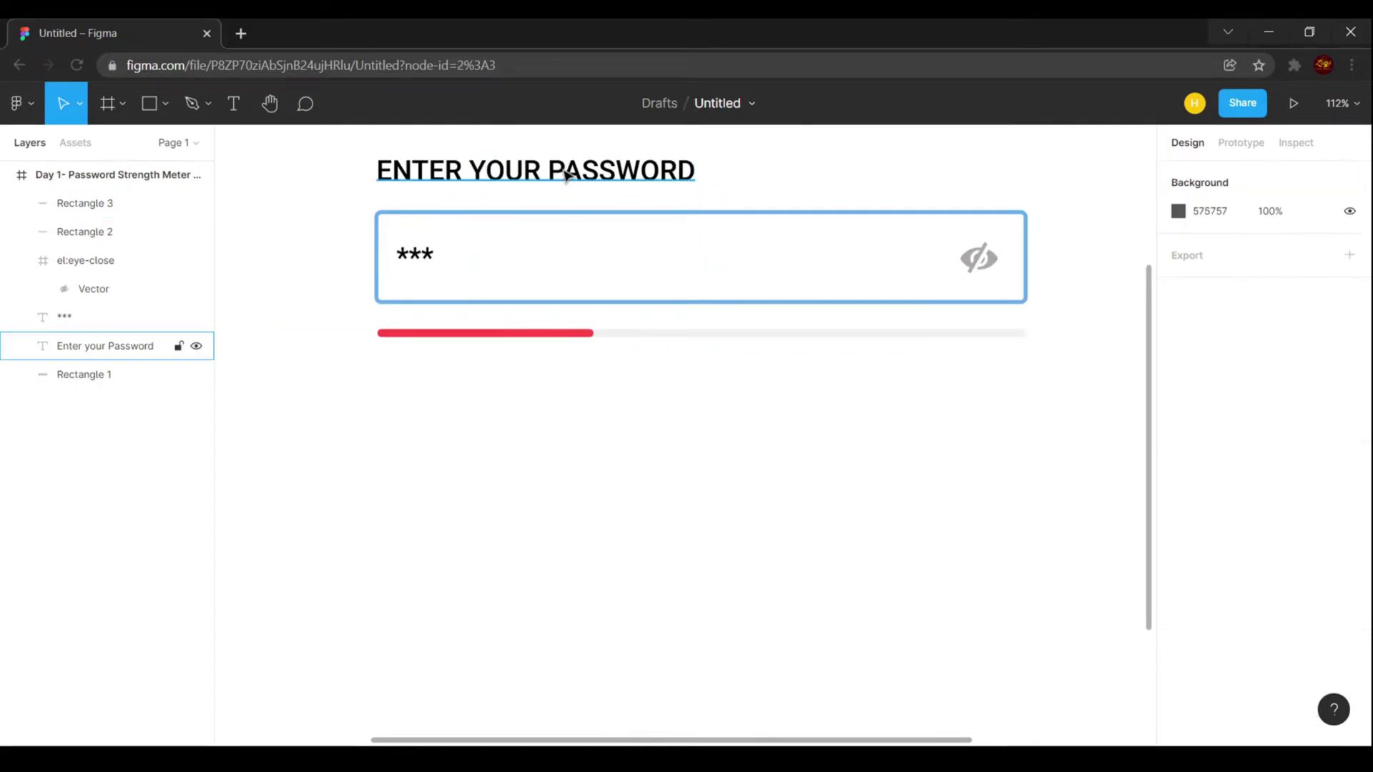
Copy the password label below the strength bar and change its text to "Your password is too weak"
{"action": "left_click", "coordinate": [566, 174]}
{"action": "key", "text": "ctrl+c"}
{"action": "key", "text": "ctrl+v"}
{"action": "left_click_drag", "start_coordinate": [566, 174], "coordinate": [566, 377]}
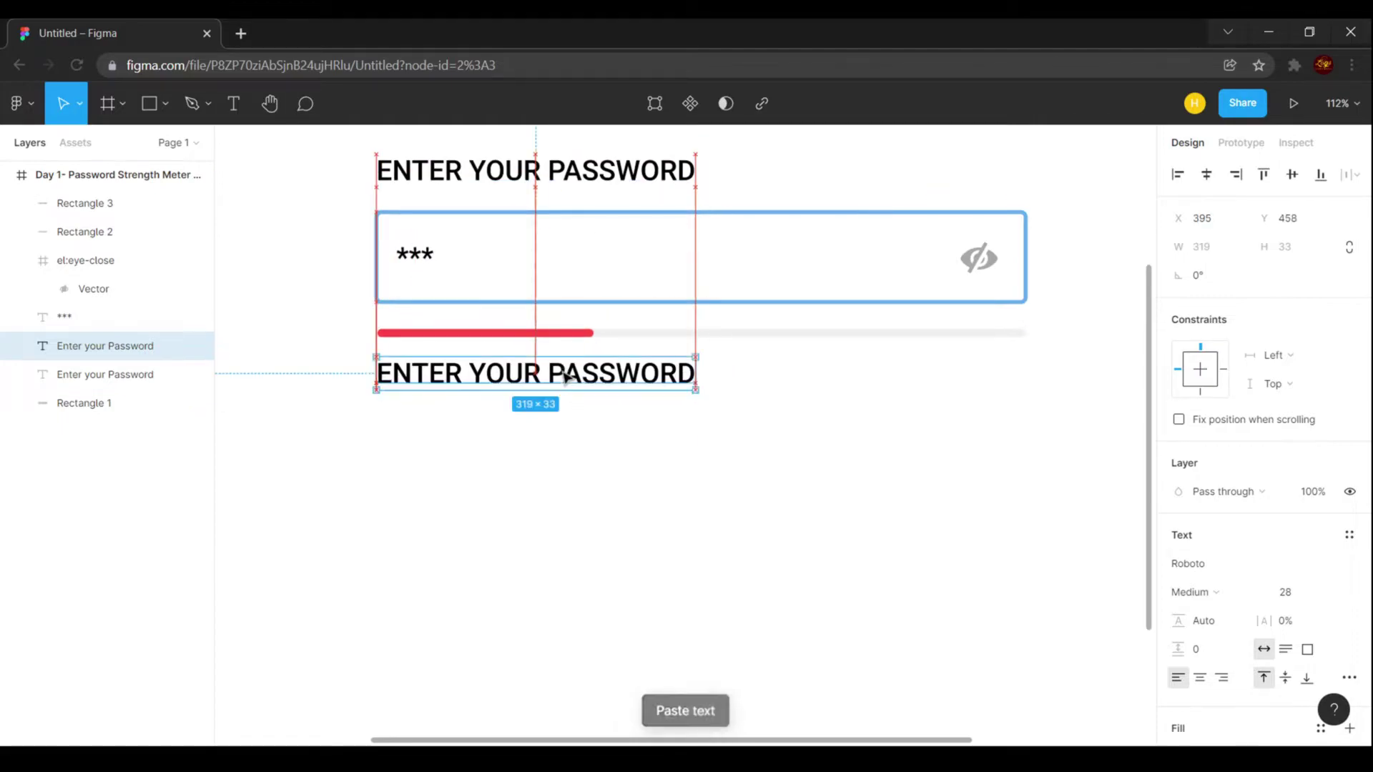
{"action": "key", "text": "Return"}
{"action": "type", "text": "Yo"}
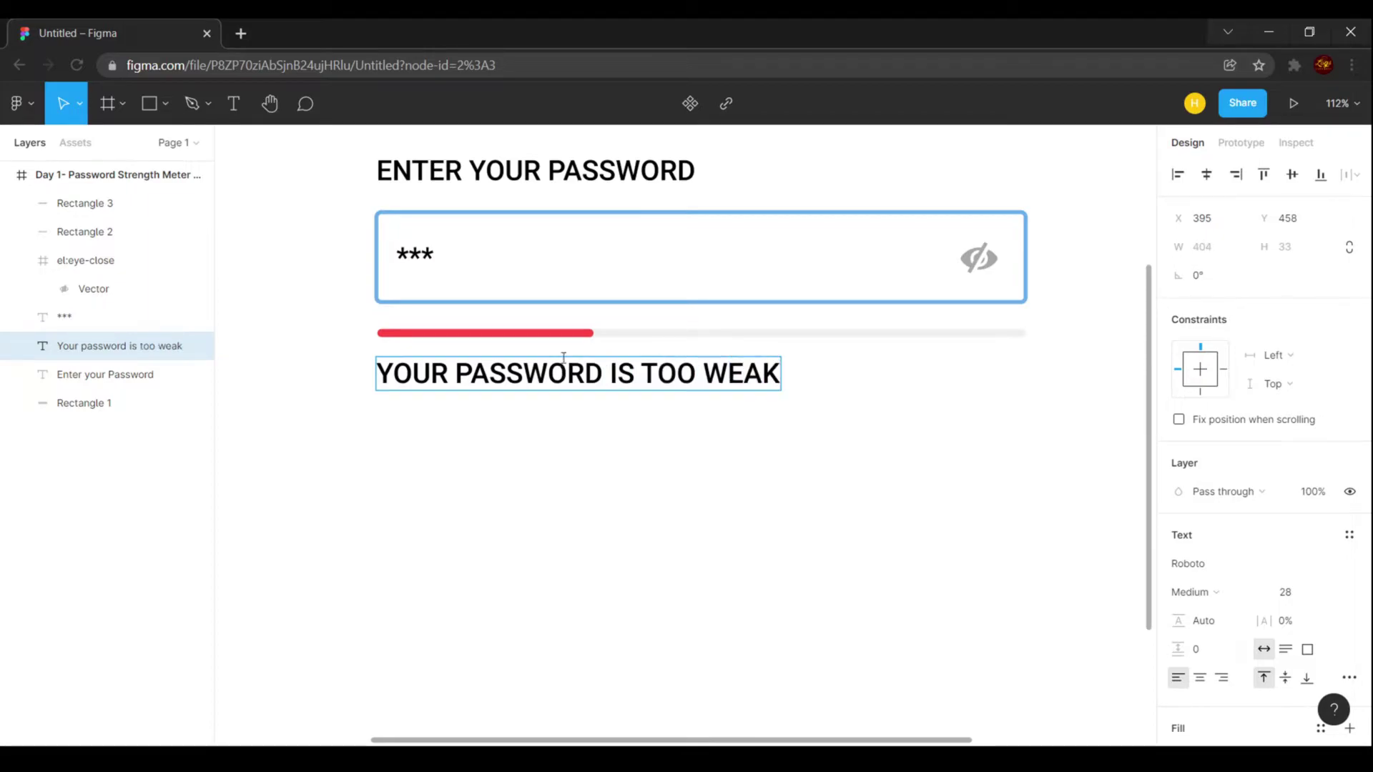
{"action": "key", "text": "Escape"}
Set the weak-password message to Regular weight at font size 14
{"action": "left_click", "coordinate": [1329, 592]}
{"action": "left_click", "coordinate": [1320, 552]}
{"action": "left_click", "coordinate": [1202, 595]}
{"action": "left_click", "coordinate": [1202, 512]}
{"action": "scroll", "coordinate": [1205, 533], "scroll_direction": "down", "scroll_amount": 3}
{"action": "left_click", "coordinate": [1331, 387]}
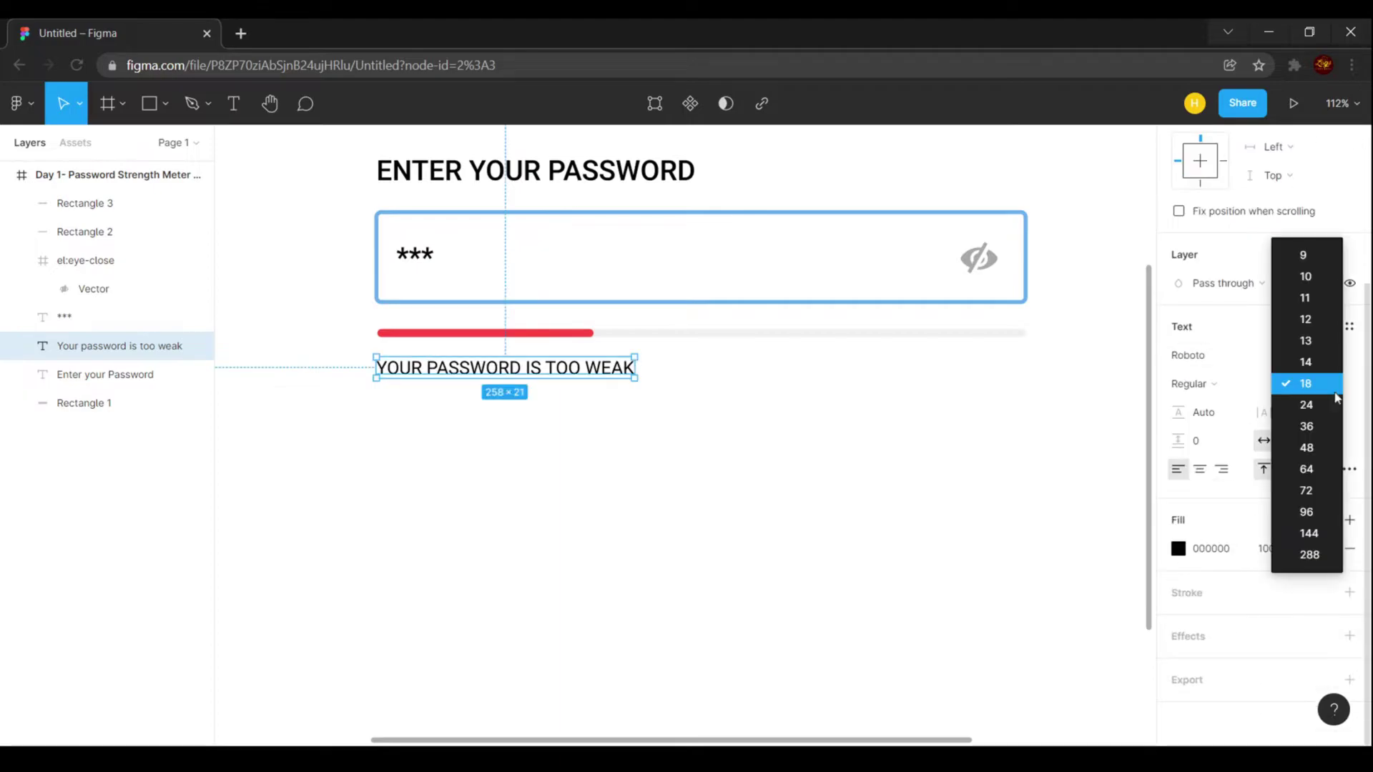
{"action": "left_click", "coordinate": [1332, 362]}
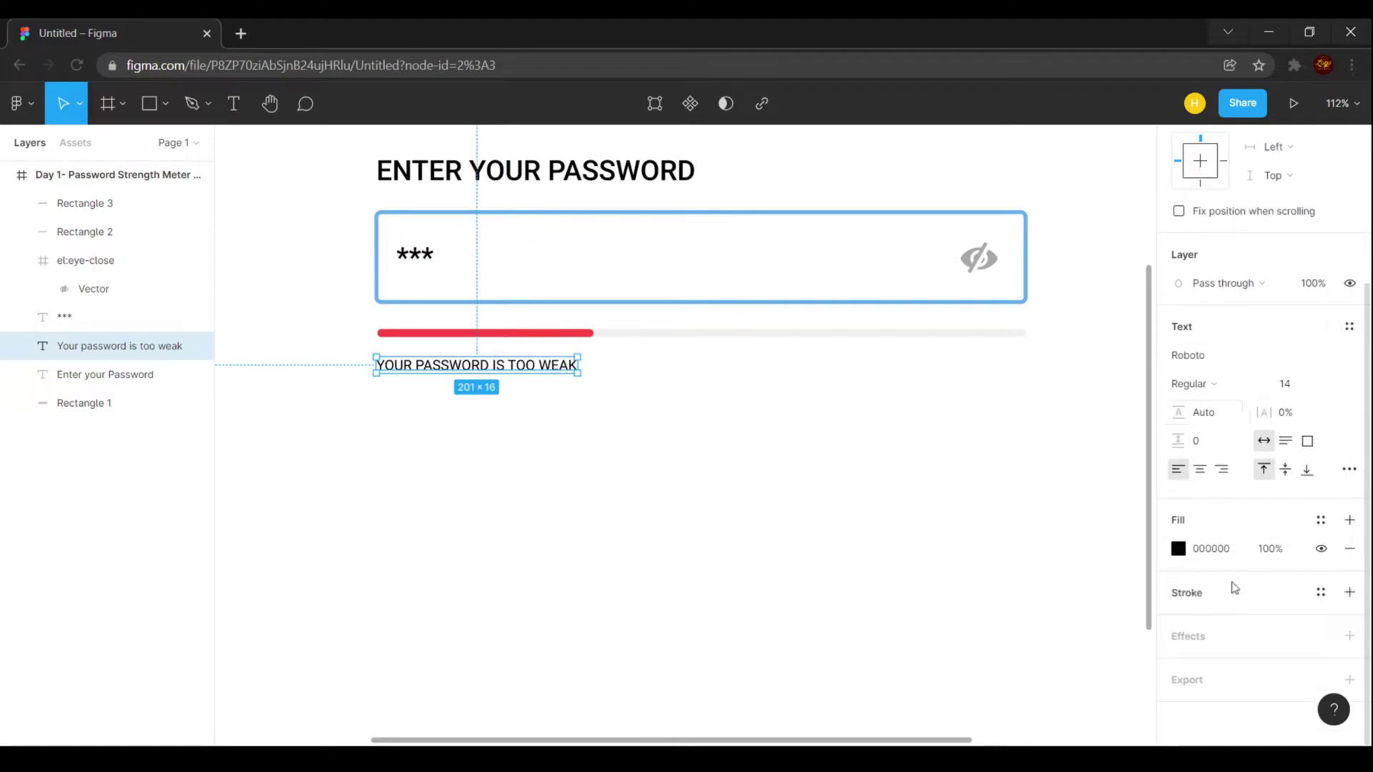
Change the weak-password message's fill to grey 6A6A6A
{"action": "left_click", "coordinate": [1178, 549]}
{"action": "left_click_drag", "start_coordinate": [1124, 513], "coordinate": [903, 420]}
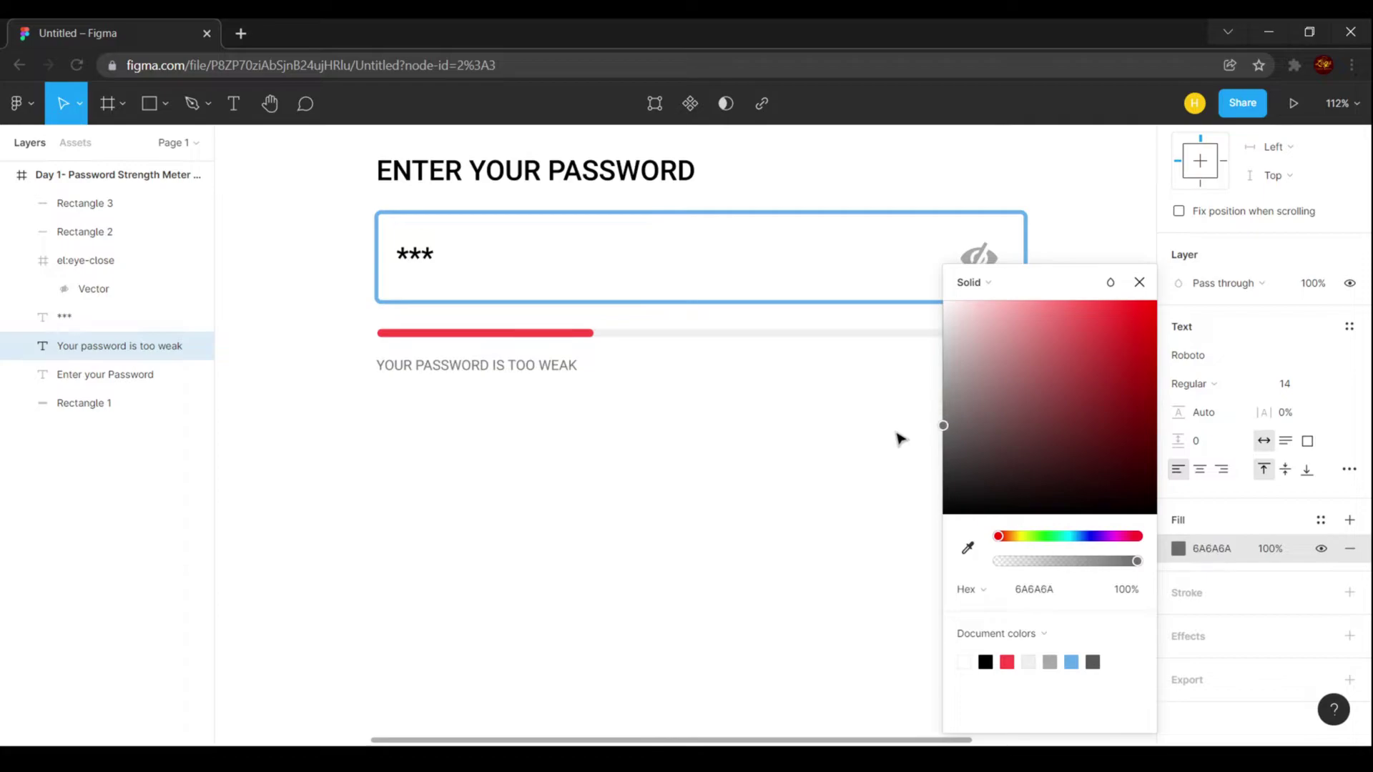
{"action": "left_click", "coordinate": [900, 437]}
{"action": "scroll", "coordinate": [527, 451], "scroll_direction": "down", "scroll_amount": 1}
{"action": "scroll", "coordinate": [544, 414], "scroll_direction": "up", "scroll_amount": 2}
{"action": "left_click", "coordinate": [555, 378]}
{"action": "left_click_drag", "start_coordinate": [595, 372], "coordinate": [613, 373]}
{"action": "left_click", "coordinate": [607, 435]}
Group all the password meter elements and move the group out of the frame to its right
{"action": "scroll", "coordinate": [538, 489], "scroll_direction": "down", "scroll_amount": 3}
{"action": "left_click_drag", "start_coordinate": [398, 220], "coordinate": [461, 475]}
{"action": "right_click", "coordinate": [676, 315]}
{"action": "left_click", "coordinate": [690, 420]}
{"action": "scroll", "coordinate": [632, 422], "scroll_direction": "down", "scroll_amount": 4}
{"action": "left_click_drag", "start_coordinate": [631, 422], "coordinate": [1142, 399]}
{"action": "left_click", "coordinate": [1079, 475]}
Shrink the empty design frame to 806 × 473
{"action": "left_click", "coordinate": [129, 203]}
{"action": "left_click_drag", "start_coordinate": [537, 677], "coordinate": [543, 426]}
{"action": "left_click_drag", "start_coordinate": [979, 316], "coordinate": [690, 315]}
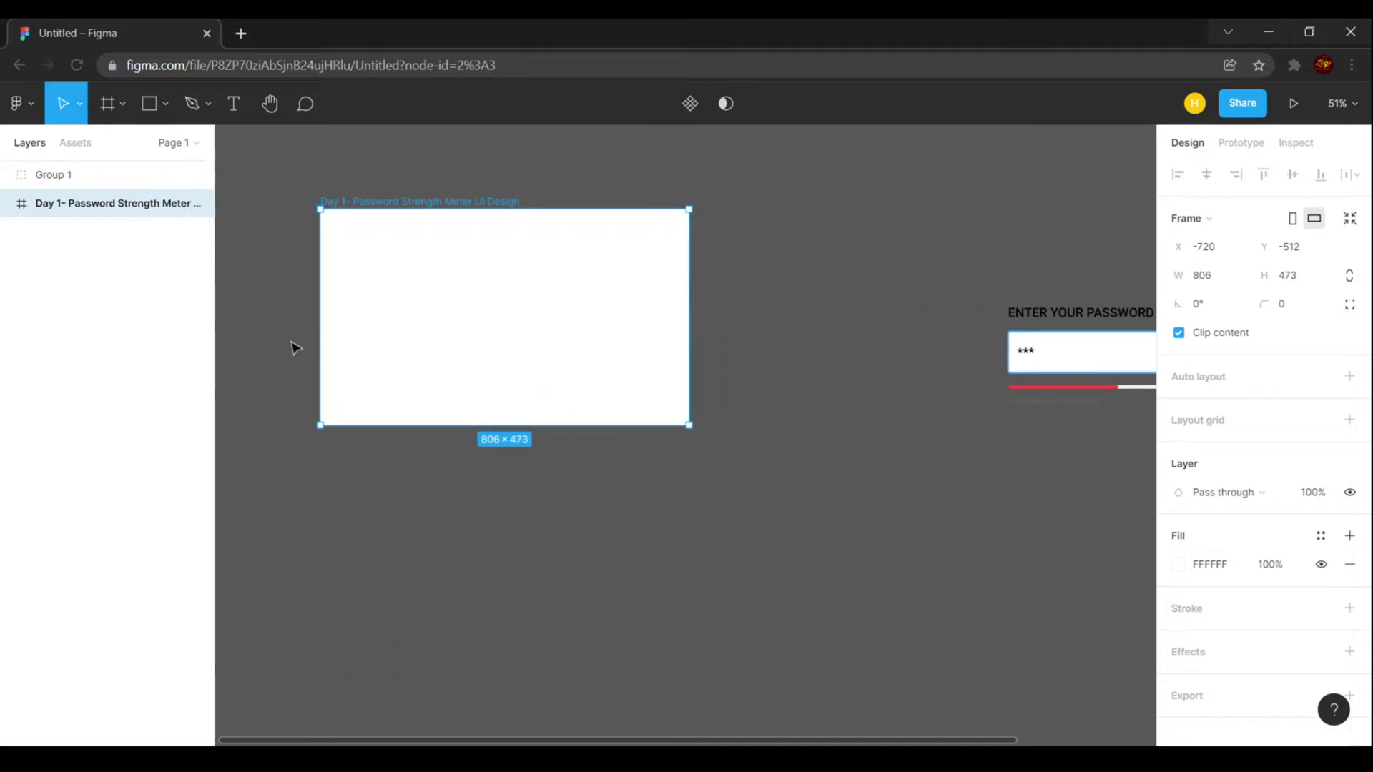
Move the password meter group back into the frame and centre it vertically
{"action": "scroll", "coordinate": [323, 352], "scroll_direction": "up", "scroll_amount": 1}
{"action": "left_click_drag", "start_coordinate": [1144, 376], "coordinate": [449, 323]}
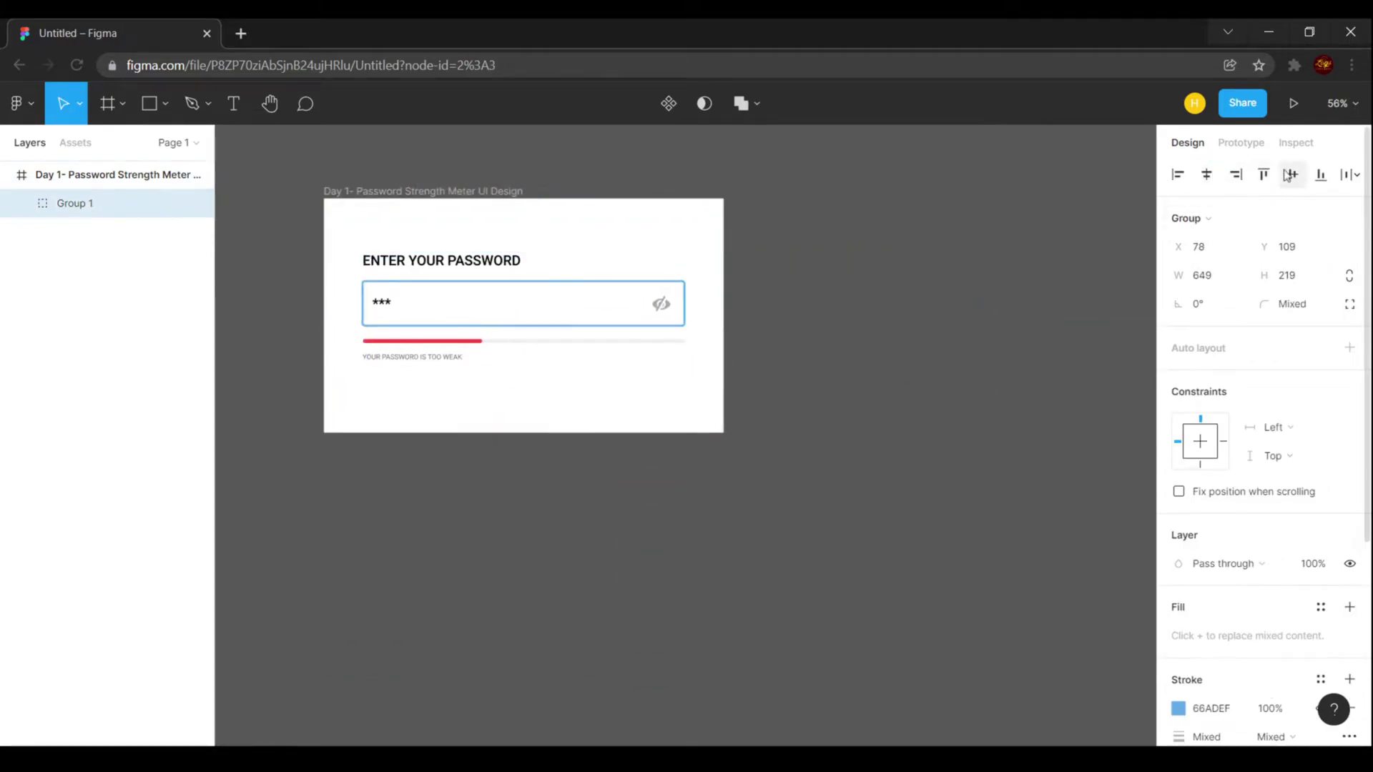
{"action": "left_click", "coordinate": [1291, 175]}
{"action": "left_click", "coordinate": [855, 352]}
Duplicate the password meter frame beside the original
{"action": "left_click", "coordinate": [355, 192]}
{"action": "key", "text": "ctrl+c"}
{"action": "key", "text": "ctrl+v"}
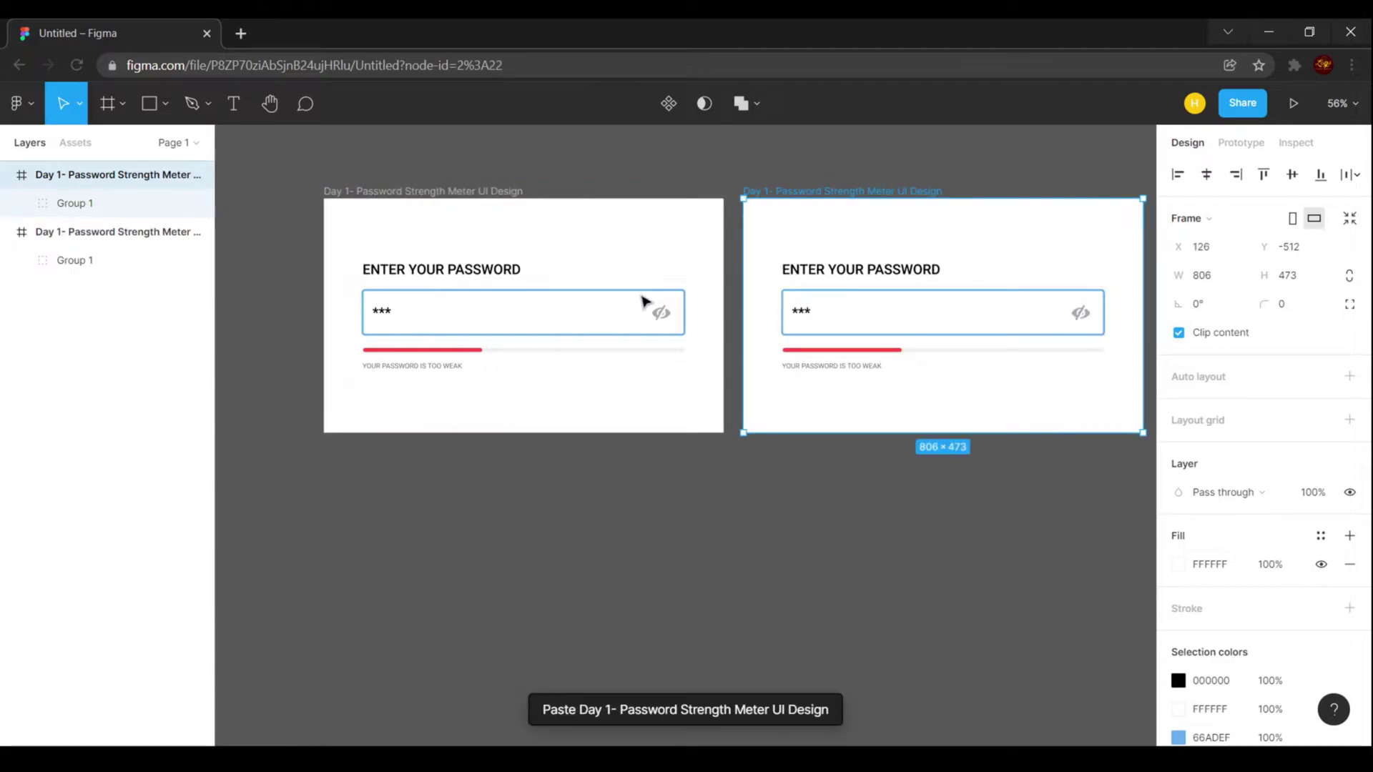
Extend the masked password in the duplicated frame to seven asterisks
{"action": "scroll", "coordinate": [729, 301], "scroll_direction": "up", "scroll_amount": 1}
{"action": "double_click", "coordinate": [741, 298]}
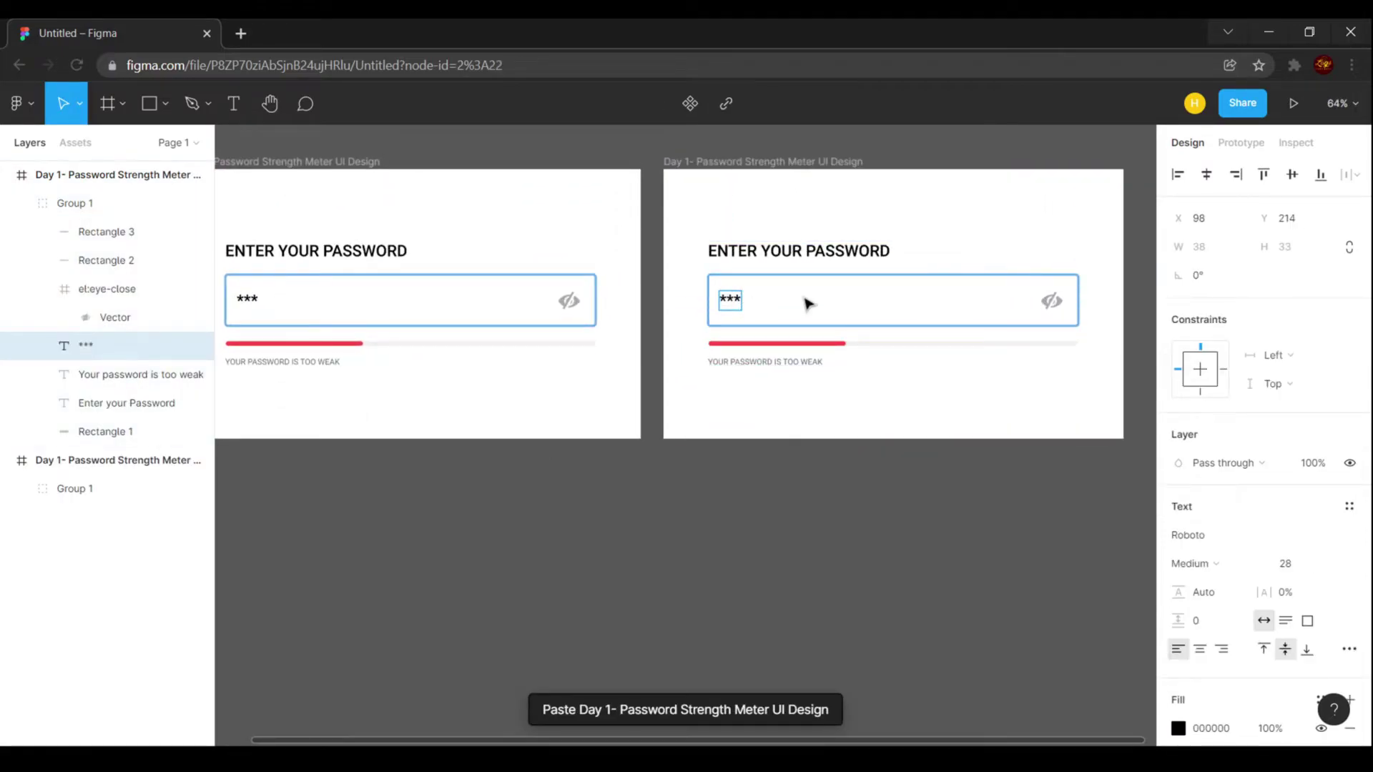
{"action": "type", "text": "*"}
{"action": "key", "text": "Escape"}
Lengthen the red strength bar in the duplicated frame to about 70% of its grey track
{"action": "left_click", "coordinate": [847, 345]}
{"action": "left_click_drag", "start_coordinate": [849, 344], "coordinate": [948, 344]}
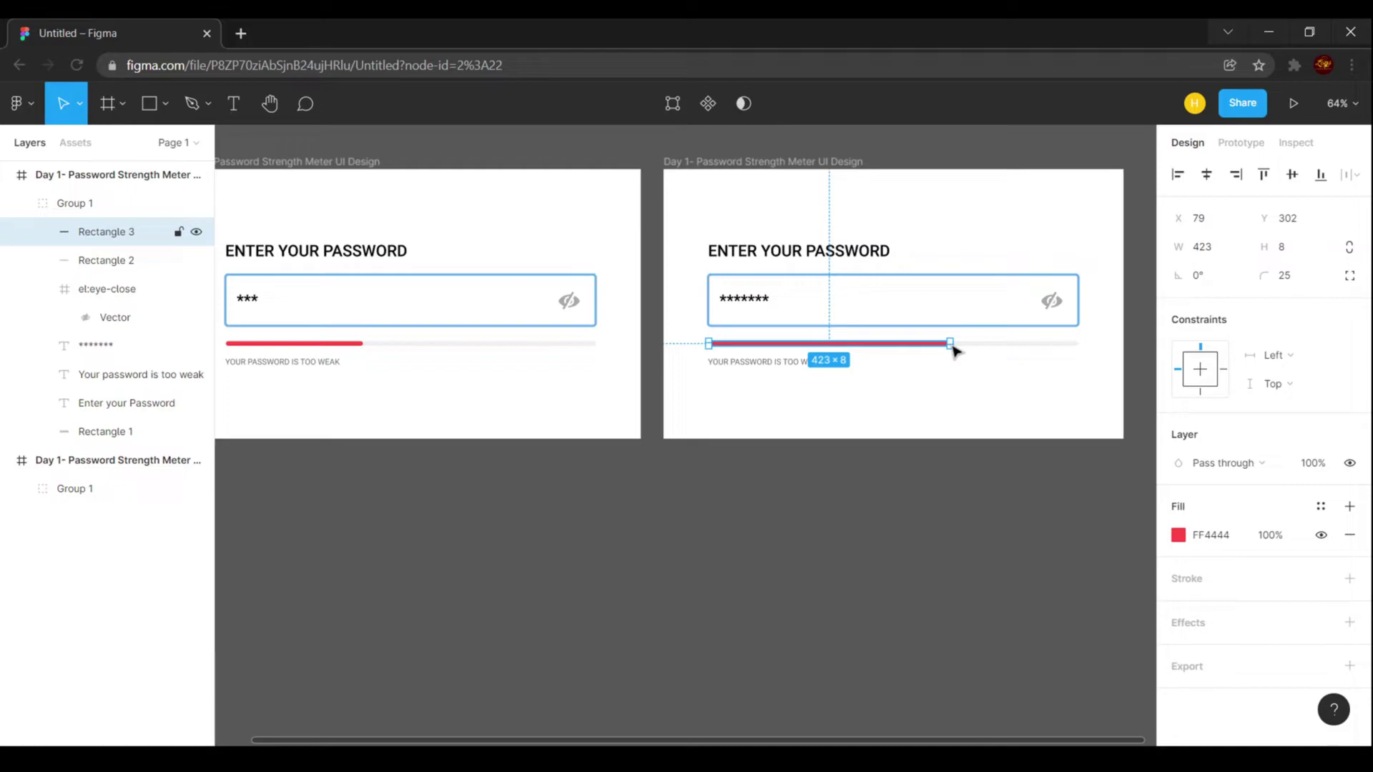
{"action": "left_click_drag", "start_coordinate": [958, 343], "coordinate": [968, 343]}
Change the message under the lengthened bar to "Your password could be stronger"
{"action": "left_click", "coordinate": [786, 363]}
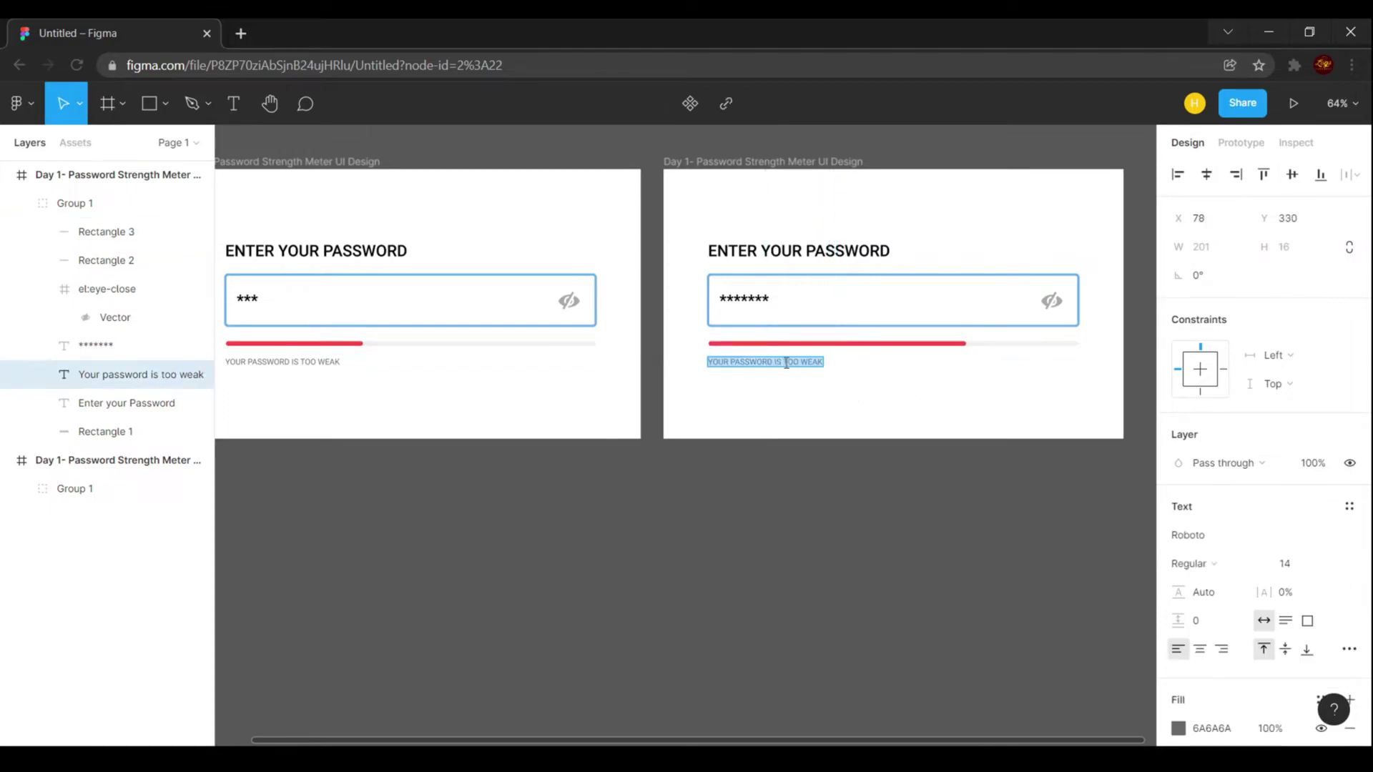
{"action": "scroll", "coordinate": [826, 362], "scroll_direction": "up", "scroll_amount": 5}
{"action": "type", "text": "c"}
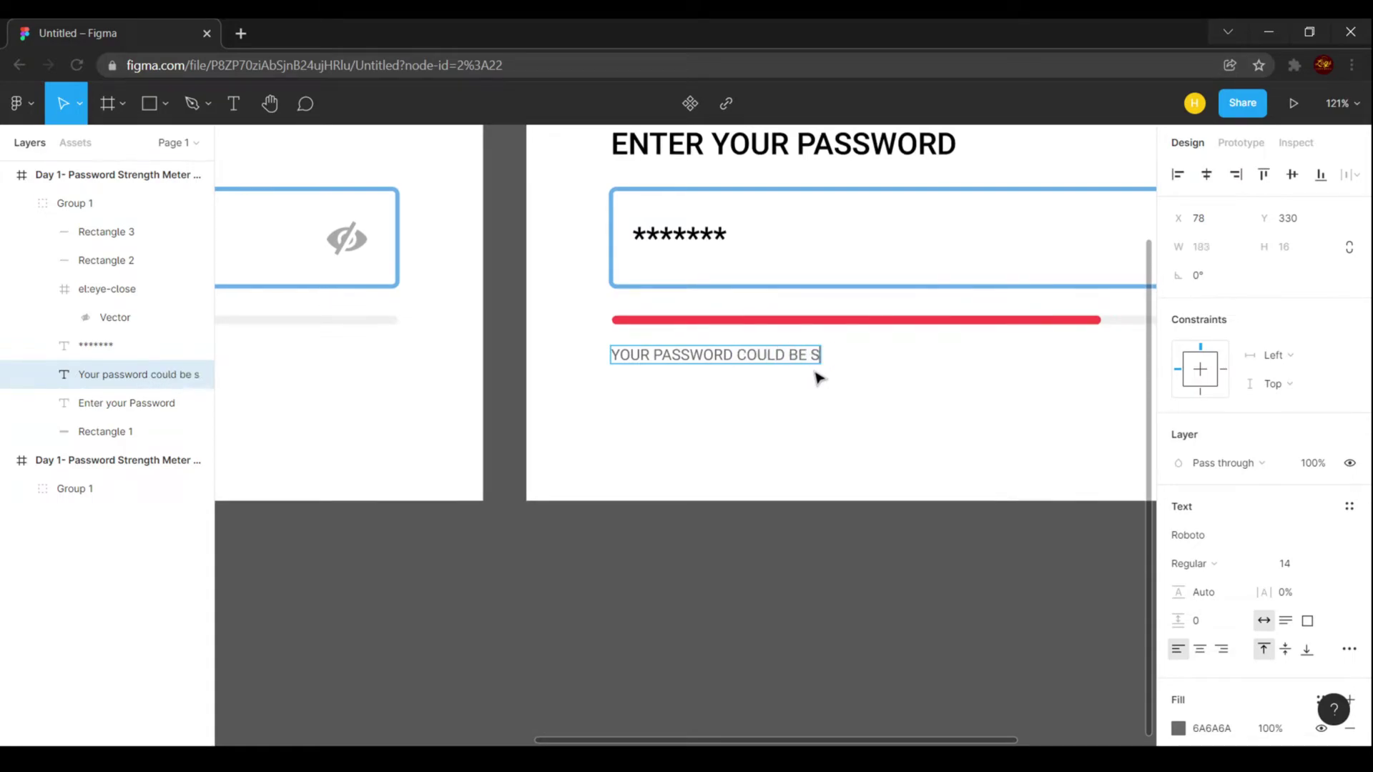
{"action": "key", "text": "Escape"}
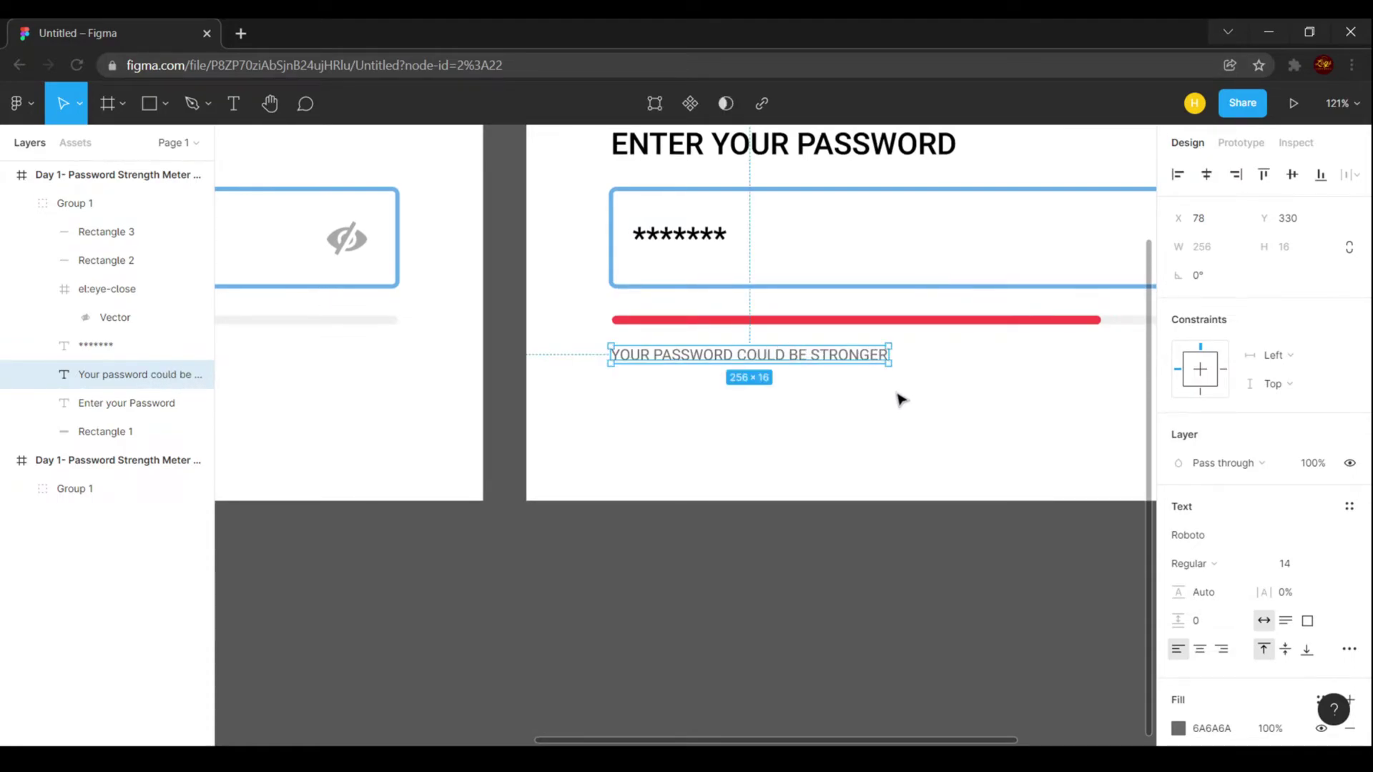
Recolour the second frame's strength bar to yellow FFD600
{"action": "left_click", "coordinate": [980, 321]}
{"action": "left_click", "coordinate": [1178, 535]}
{"action": "left_click", "coordinate": [1021, 538]}
{"action": "mouse_move", "coordinate": [1022, 540]}
{"action": "left_mouse_down"}
{"action": "mouse_move", "coordinate": [1009, 537]}
{"action": "mouse_move", "coordinate": [1021, 537]}
{"action": "left_mouse_up"}
{"action": "left_click_drag", "start_coordinate": [1061, 303], "coordinate": [1180, 275]}
{"action": "left_click_drag", "start_coordinate": [1021, 540], "coordinate": [1017, 537]}
{"action": "left_click", "coordinate": [882, 552]}
Duplicate the yellow-bar password meter frame to create a third frame beside it
{"action": "scroll", "coordinate": [697, 530], "scroll_direction": "down", "scroll_amount": 2}
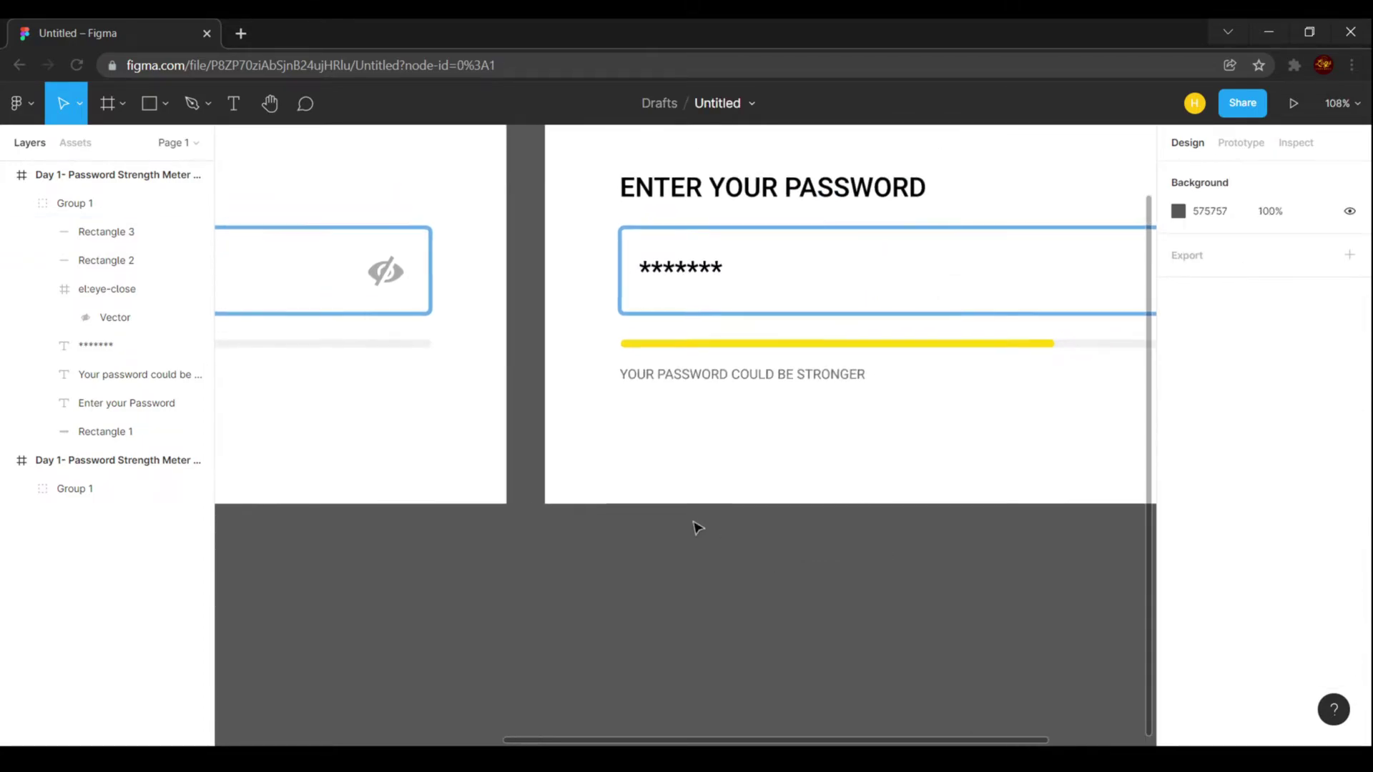
{"action": "scroll", "coordinate": [697, 530], "scroll_direction": "down", "scroll_amount": 5}
{"action": "scroll", "coordinate": [911, 521], "scroll_direction": "up", "scroll_amount": 2}
{"action": "left_click", "coordinate": [663, 362]}
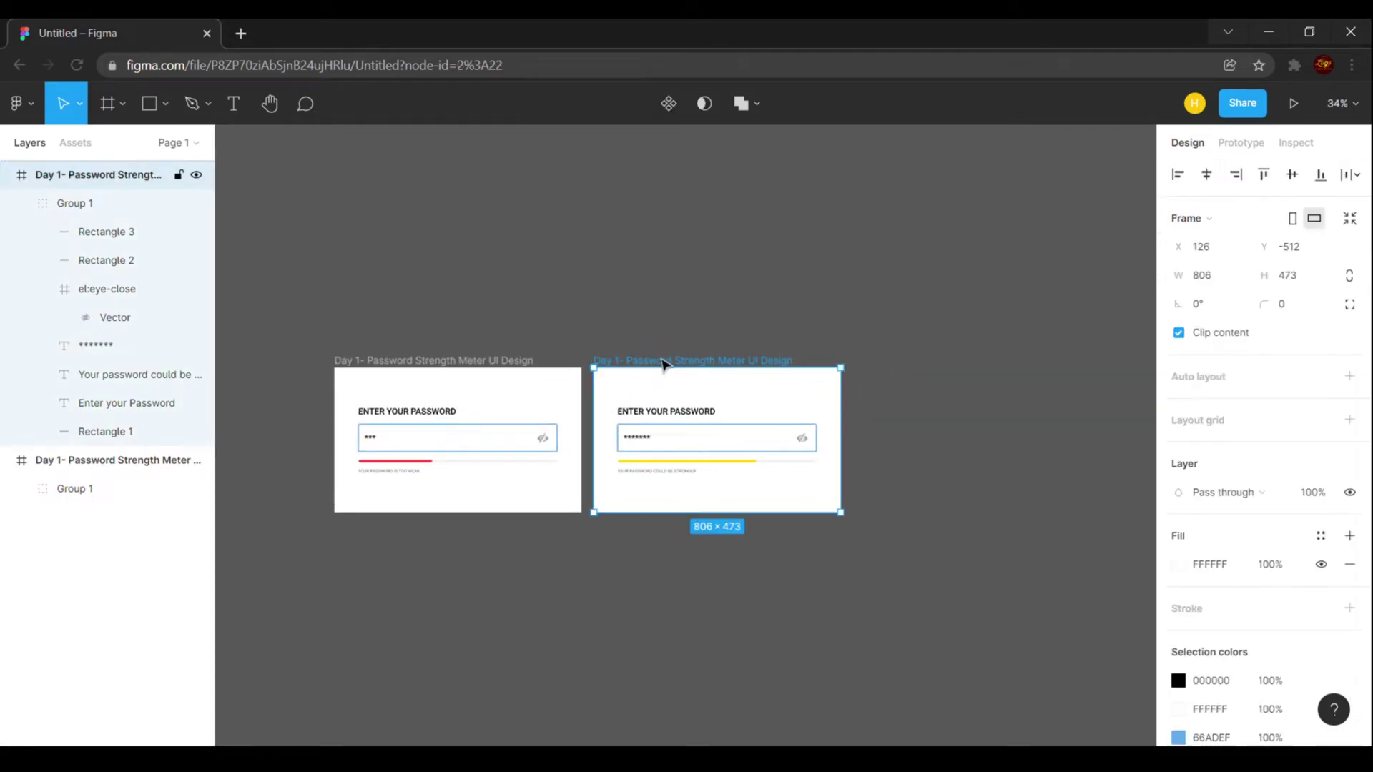
{"action": "key", "text": "ctrl+v"}
Stretch the third frame's strength bar to the full track width of 648
{"action": "scroll", "coordinate": [1113, 469], "scroll_direction": "up", "scroll_amount": 6}
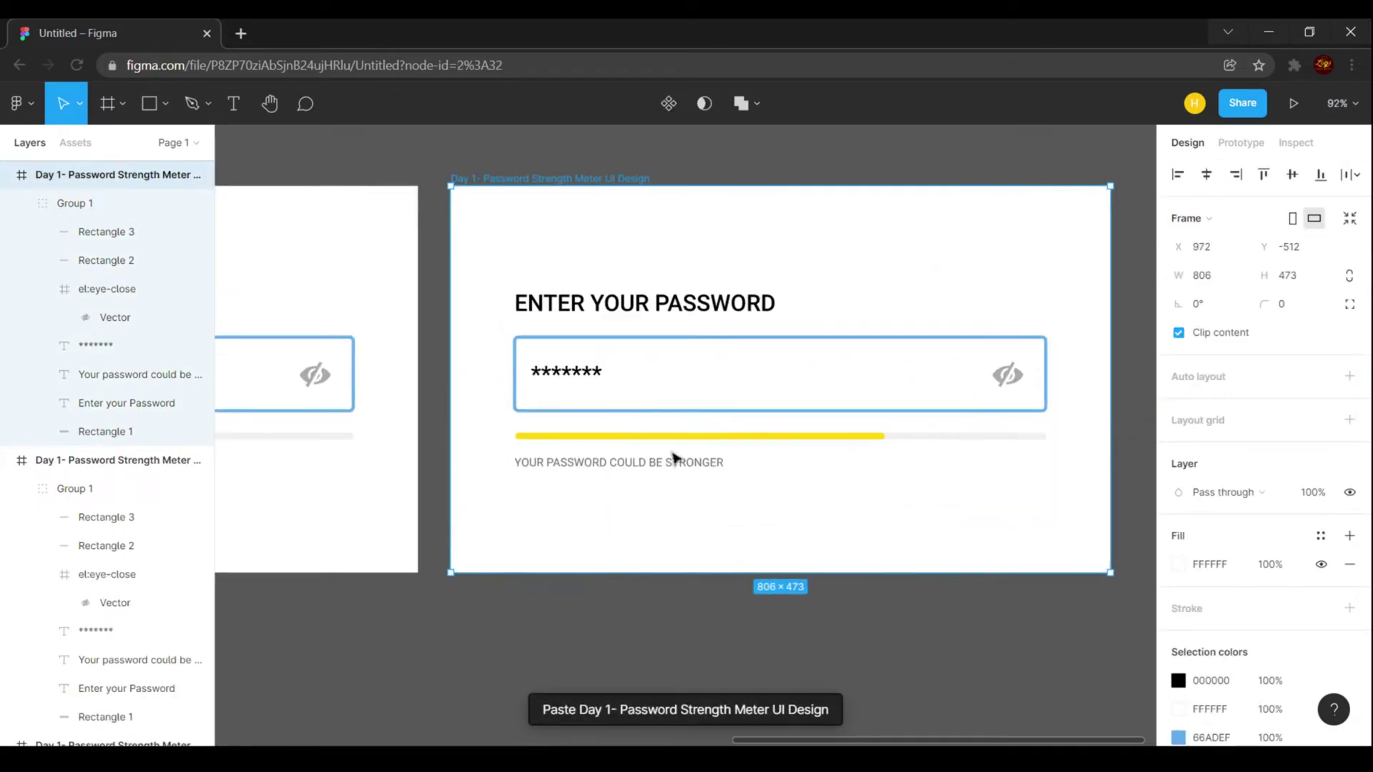
{"action": "left_click", "coordinate": [700, 437], "text": "ctrl"}
{"action": "key", "text": "ctrl+shift+Right"}
{"action": "key", "text": "ctrl+shift+Right"}
{"action": "key", "text": "ctrl+shift+Right"}
{"action": "key", "text": "ctrl+shift+Right"}
{"action": "key", "text": "ctrl+shift+Right"}
{"action": "key", "text": "ctrl+shift+Right"}
{"action": "key", "text": "ctrl+shift+Right"}
{"action": "key", "text": "ctrl+shift+Right"}
{"action": "key", "text": "ctrl+shift+Right"}
{"action": "key", "text": "ctrl+shift+Right"}
{"action": "key", "text": "ctrl+shift+Right"}
{"action": "key", "text": "ctrl+shift+Right"}
{"action": "key", "text": "ctrl+shift+Right"}
{"action": "key", "text": "ctrl+shift+Right"}
{"action": "key", "text": "ctrl+shift+Right"}
{"action": "key", "text": "ctrl+shift+Right"}
{"action": "key", "text": "ctrl+shift+Right"}
{"action": "key", "text": "ctrl+shift+Right"}
{"action": "key", "text": "ctrl+shift+Right"}
{"action": "key", "text": "ctrl+shift+Right"}
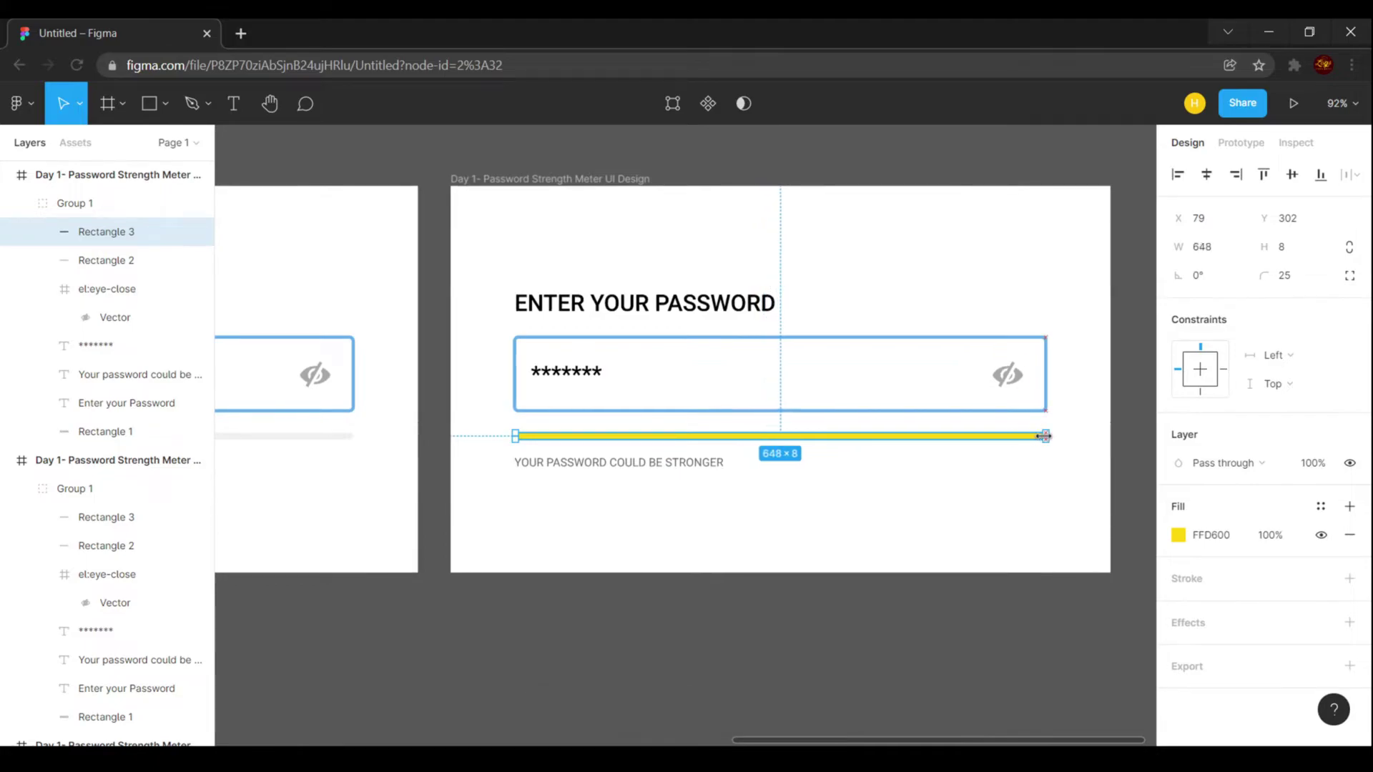
Change the third frame's message to "Your password is strong!"
{"action": "left_click", "coordinate": [700, 468], "text": "ctrl"}
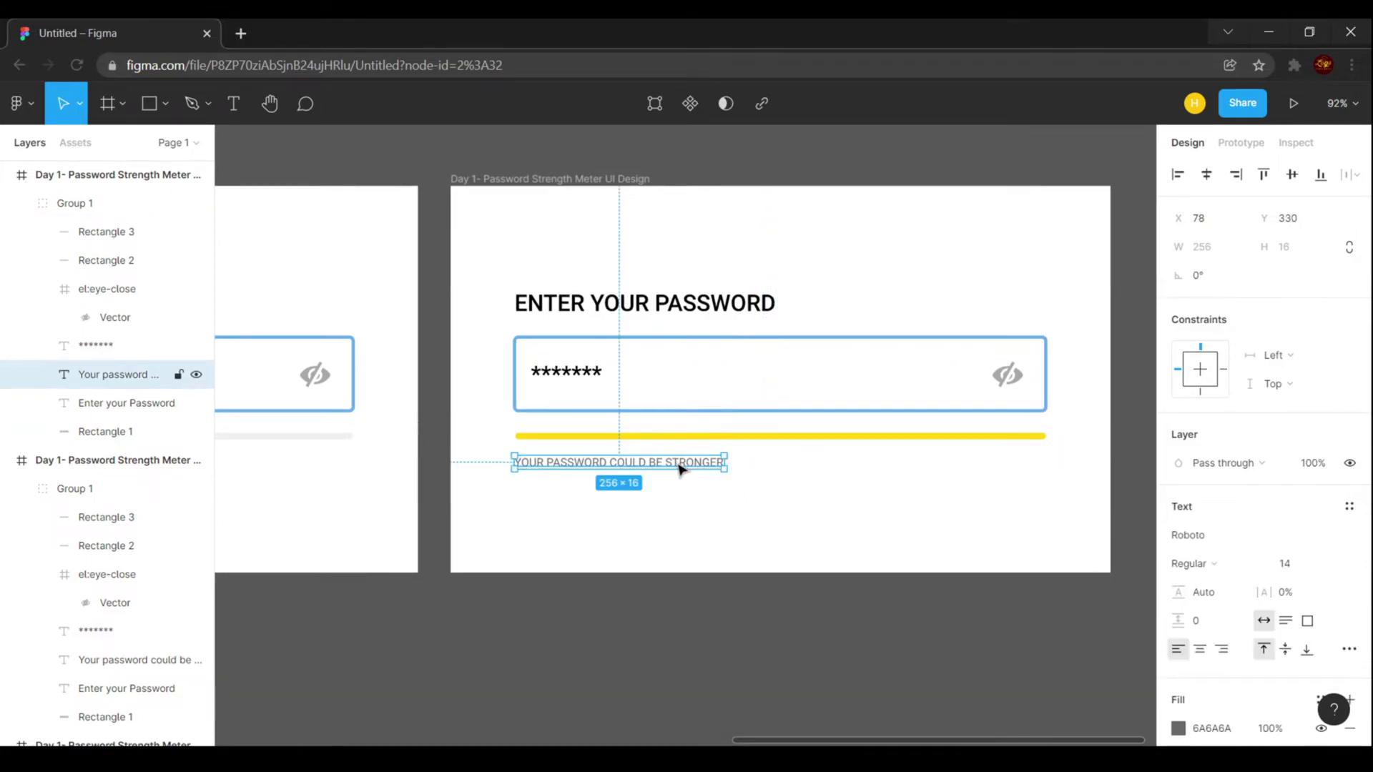
{"action": "double_click", "coordinate": [672, 466]}
{"action": "left_click", "coordinate": [672, 465]}
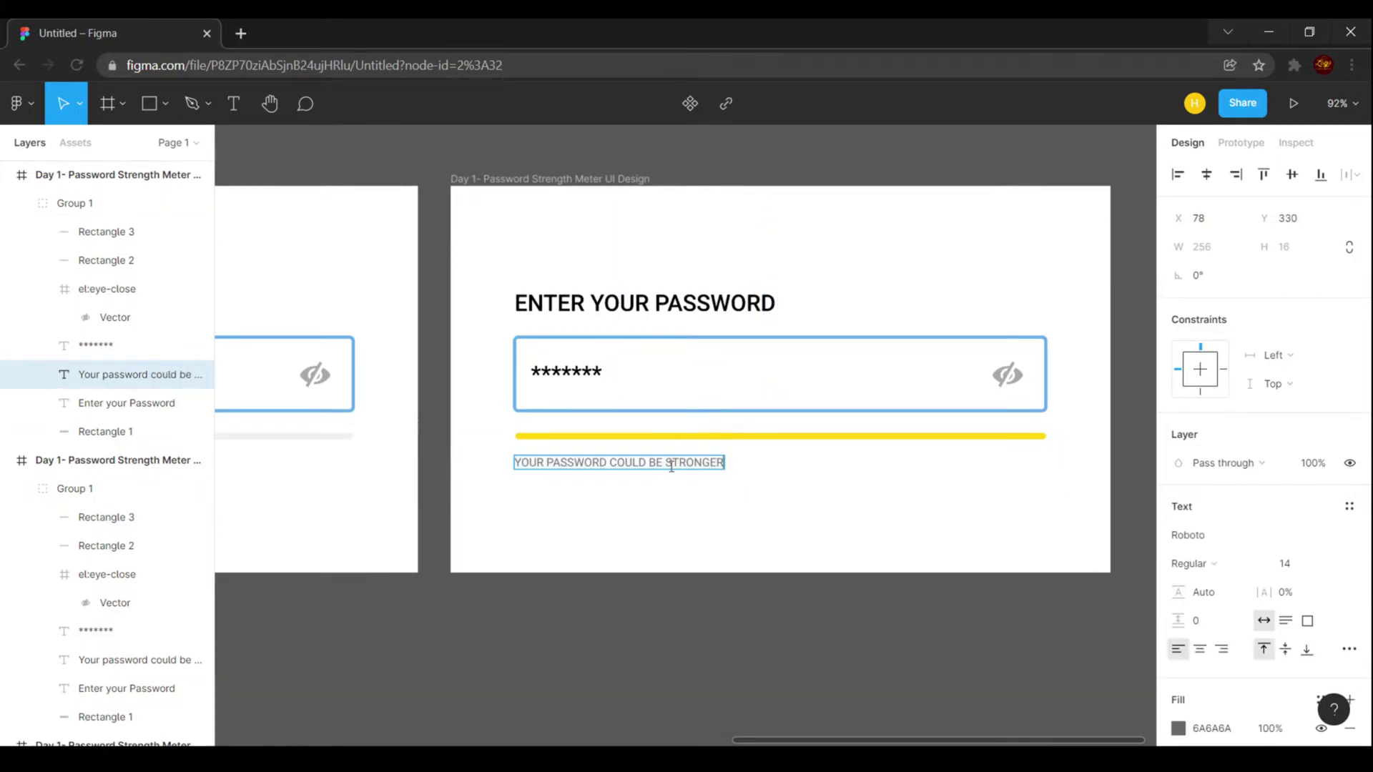
{"action": "key", "text": "BackSpace"}
{"action": "key", "text": "BackSpace"}
{"action": "key", "text": "BackSpace"}
{"action": "key", "text": "BackSpace"}
{"action": "key", "text": "BackSpace"}
{"action": "key", "text": "BackSpace"}
{"action": "key", "text": "BackSpace"}
{"action": "key", "text": "BackSpace"}
{"action": "key", "text": "BackSpace"}
{"action": "key", "text": "BackSpace"}
{"action": "key", "text": "BackSpace"}
{"action": "key", "text": "BackSpace"}
{"action": "key", "text": "BackSpace"}
{"action": "key", "text": "BackSpace"}
{"action": "key", "text": "BackSpace"}
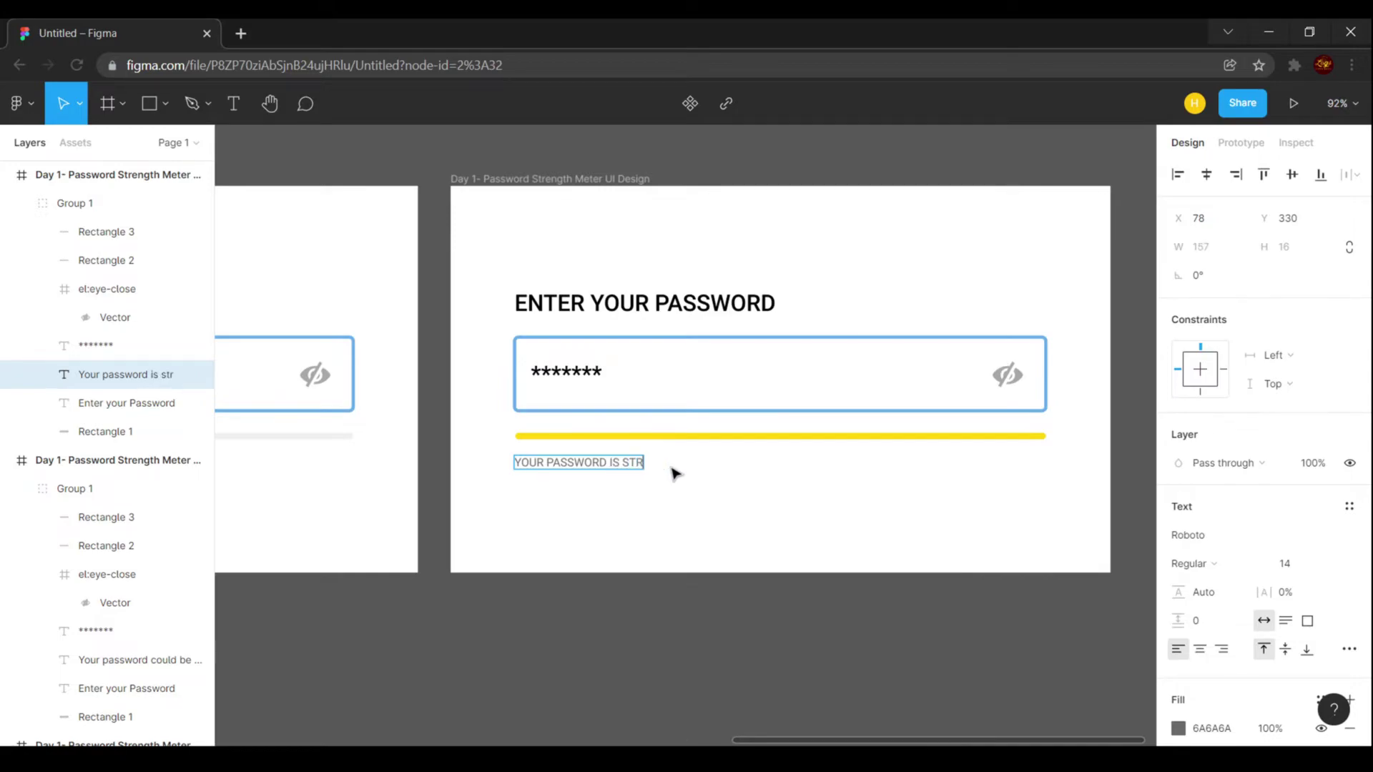
{"action": "key", "text": "Escape"}
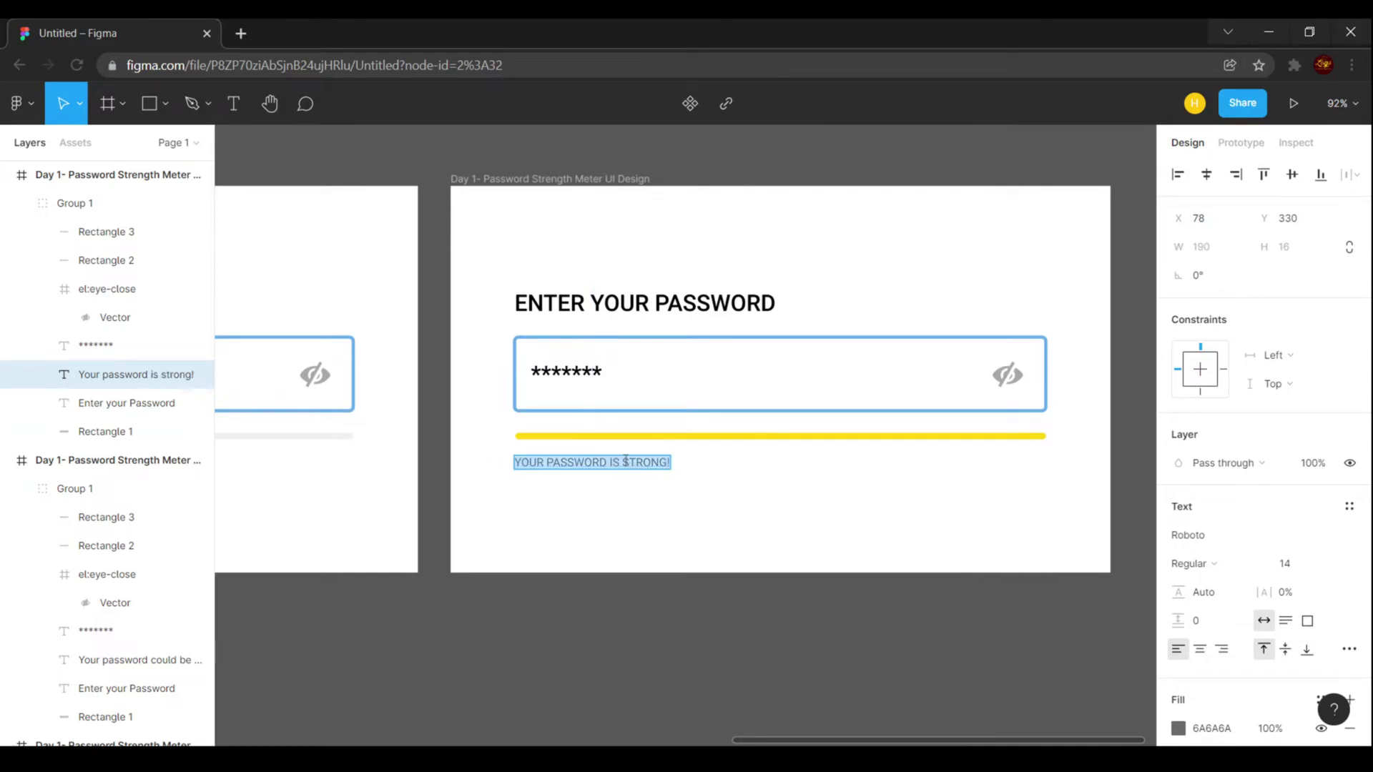
Recolour the third frame's strength bar from the yellow shade to a bright green
{"action": "left_click", "coordinate": [748, 437]}
{"action": "left_click", "coordinate": [1178, 535]}
{"action": "left_click_drag", "start_coordinate": [1014, 537], "coordinate": [1041, 545]}
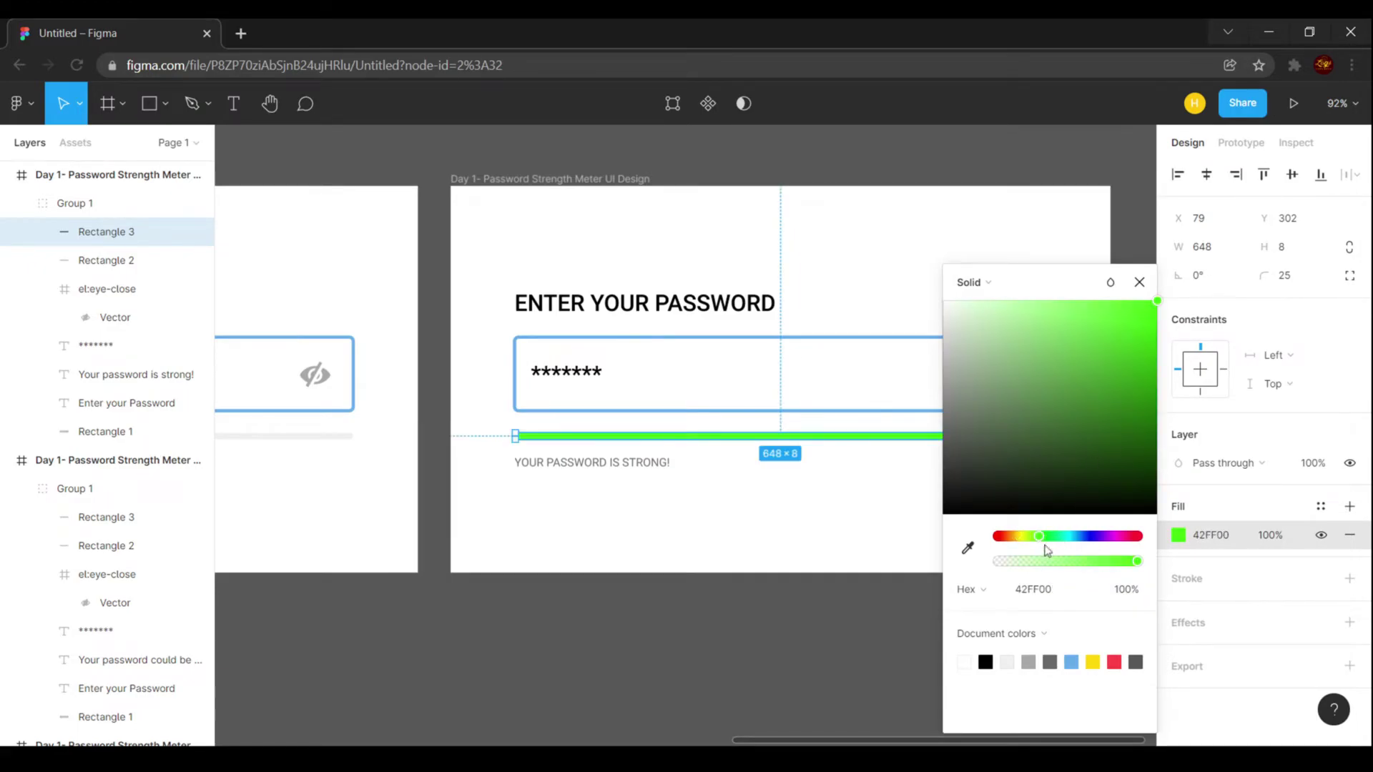
{"action": "left_click_drag", "start_coordinate": [1091, 412], "coordinate": [1159, 337]}
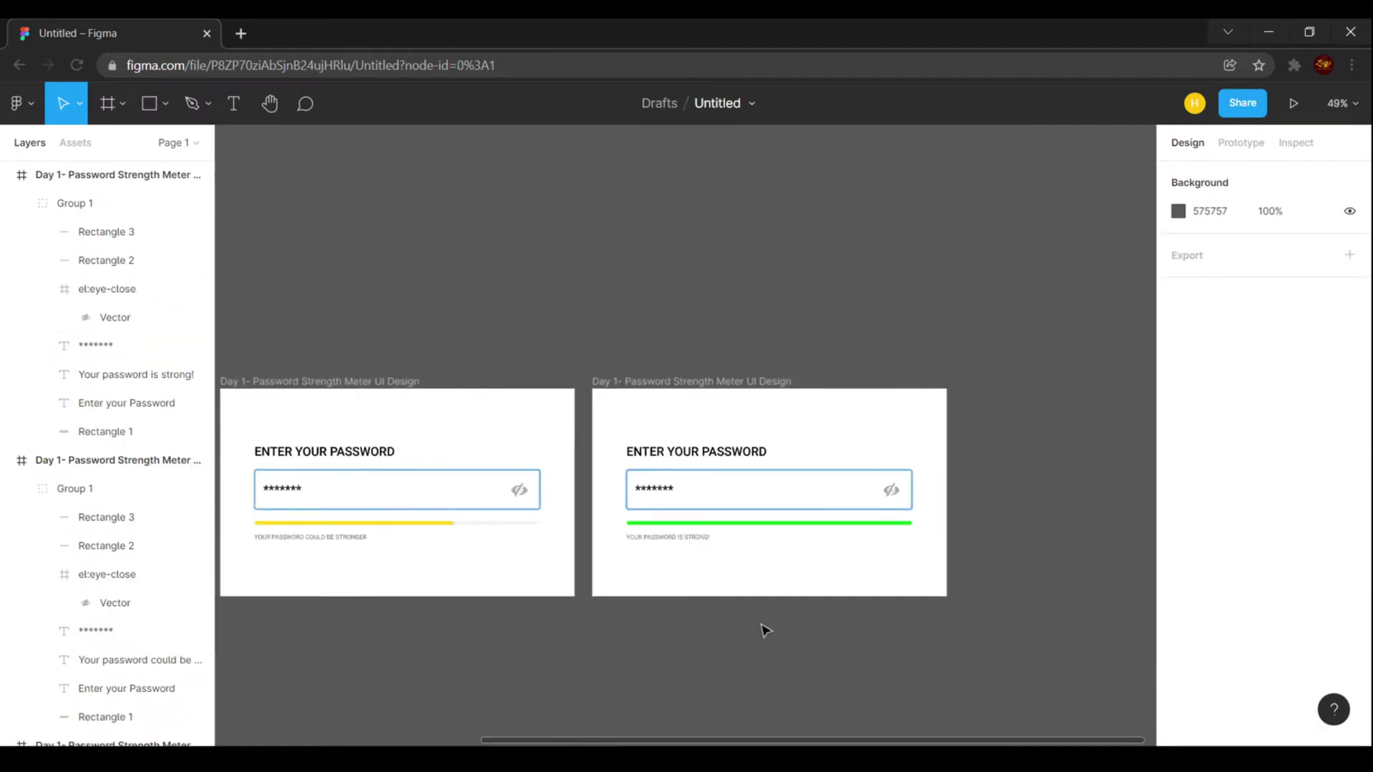
Darken the green fill of the third frame's strength bar
{"action": "scroll", "coordinate": [764, 629], "scroll_direction": "down", "scroll_amount": 3}
{"action": "scroll", "coordinate": [693, 645], "scroll_direction": "up", "scroll_amount": 5}
{"action": "left_click", "coordinate": [783, 558]}
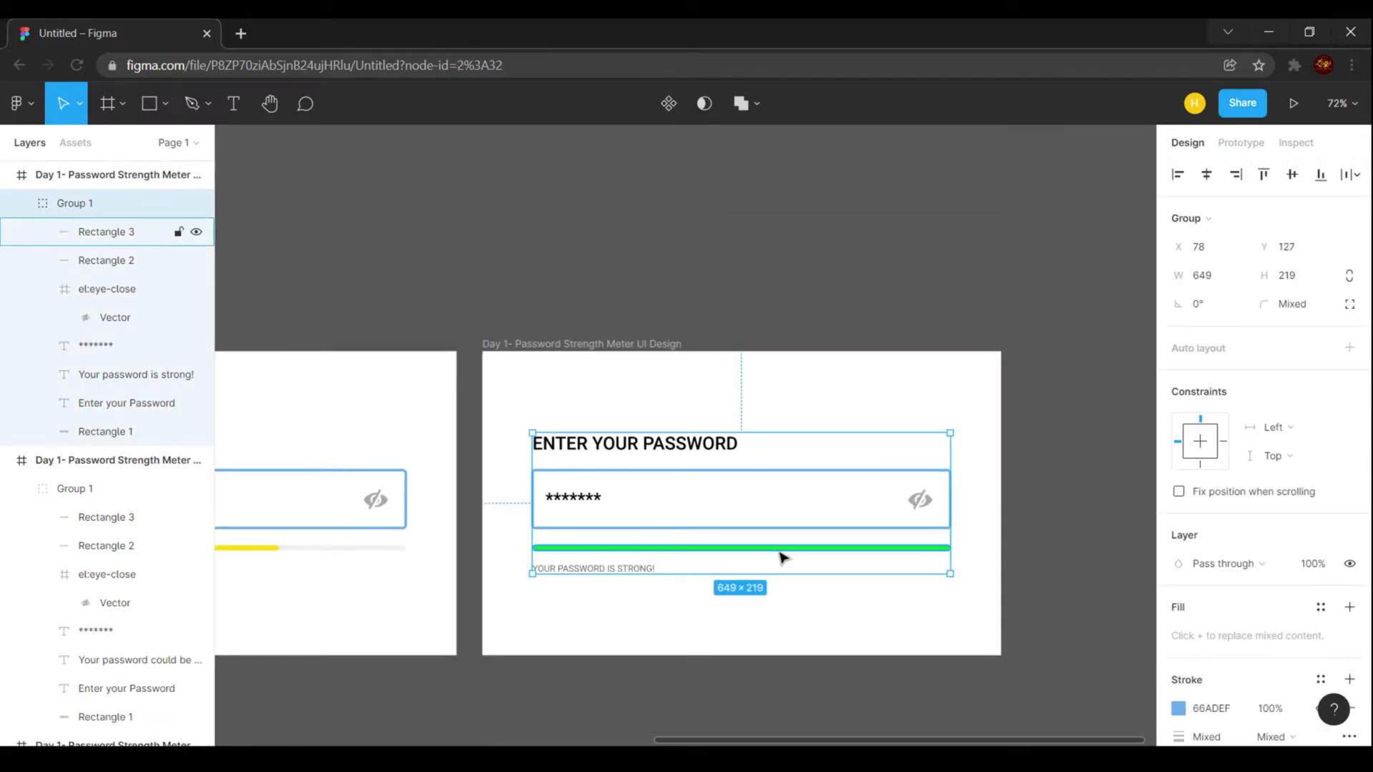
{"action": "double_click", "coordinate": [781, 551]}
{"action": "left_click", "coordinate": [1178, 537]}
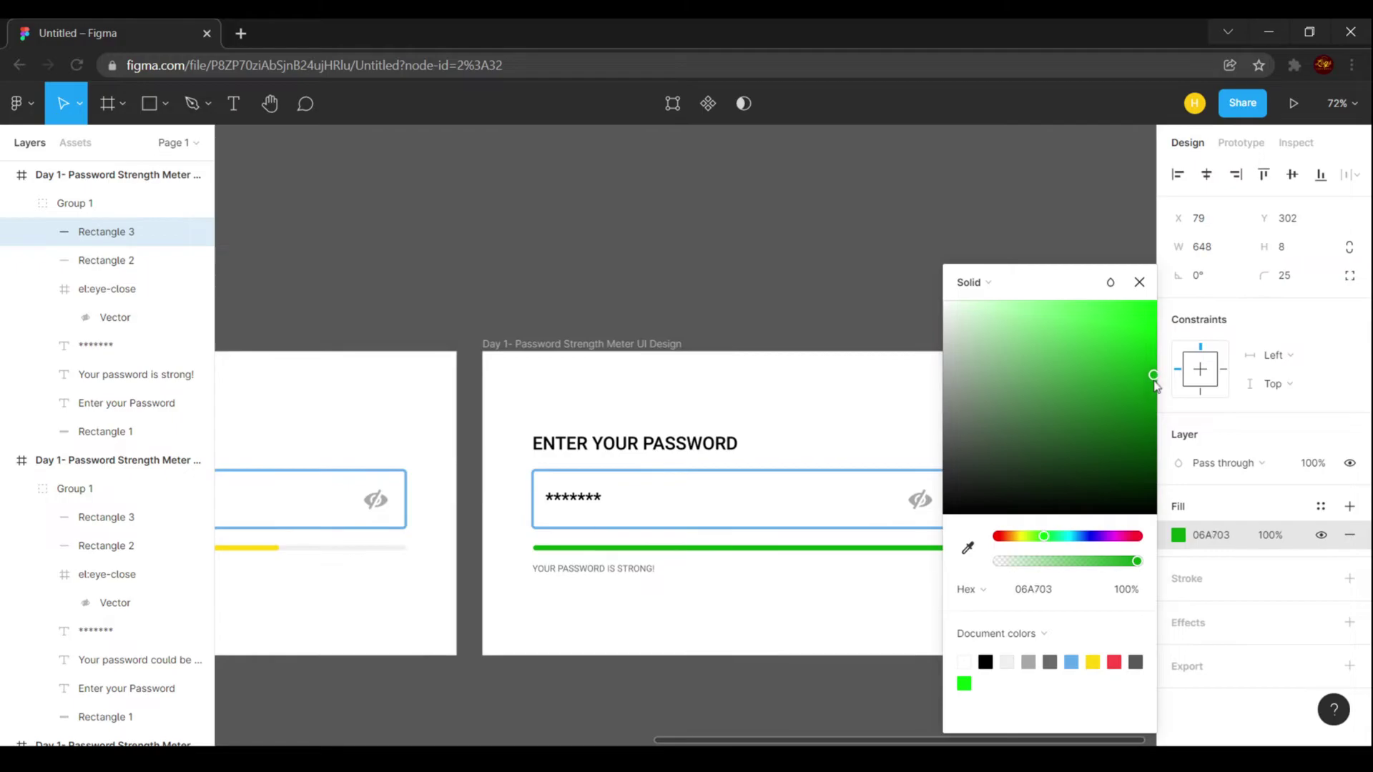
{"action": "left_click", "coordinate": [813, 294]}
{"action": "scroll", "coordinate": [813, 295], "scroll_direction": "down", "scroll_amount": 5}
{"action": "scroll", "coordinate": [916, 442], "scroll_direction": "up", "scroll_amount": 5}
{"action": "scroll", "coordinate": [819, 405], "scroll_direction": "down", "scroll_amount": 2}
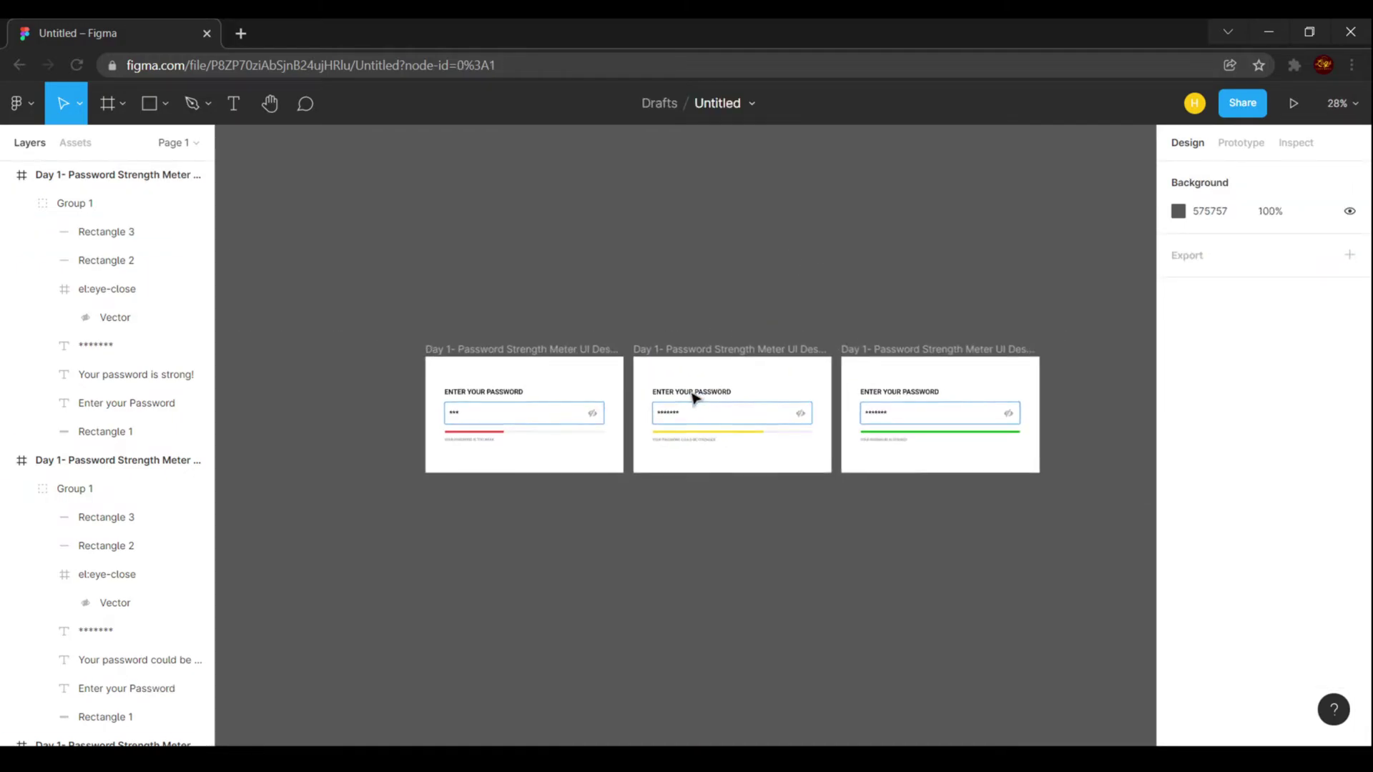
{"action": "scroll", "coordinate": [702, 392], "scroll_direction": "up", "scroll_amount": 10}
{"action": "left_click", "coordinate": [22, 103]}
{"action": "mouse_move", "coordinate": [99, 390]}
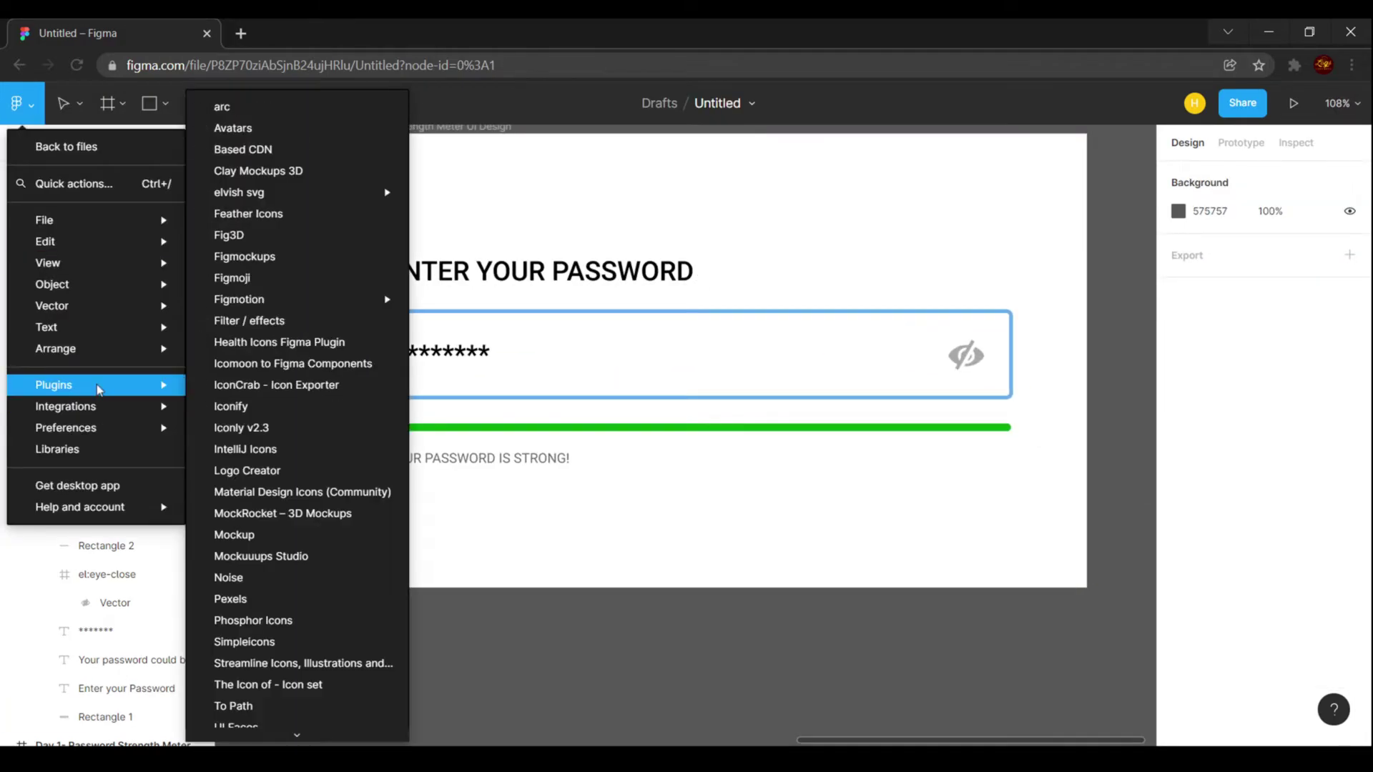
{"action": "left_click", "coordinate": [732, 620]}
Move the first and second frames left so that all three frames are evenly spaced with wider gaps
{"action": "scroll", "coordinate": [796, 545], "scroll_direction": "down", "scroll_amount": 6}
{"action": "scroll", "coordinate": [570, 536], "scroll_direction": "up", "scroll_amount": 2}
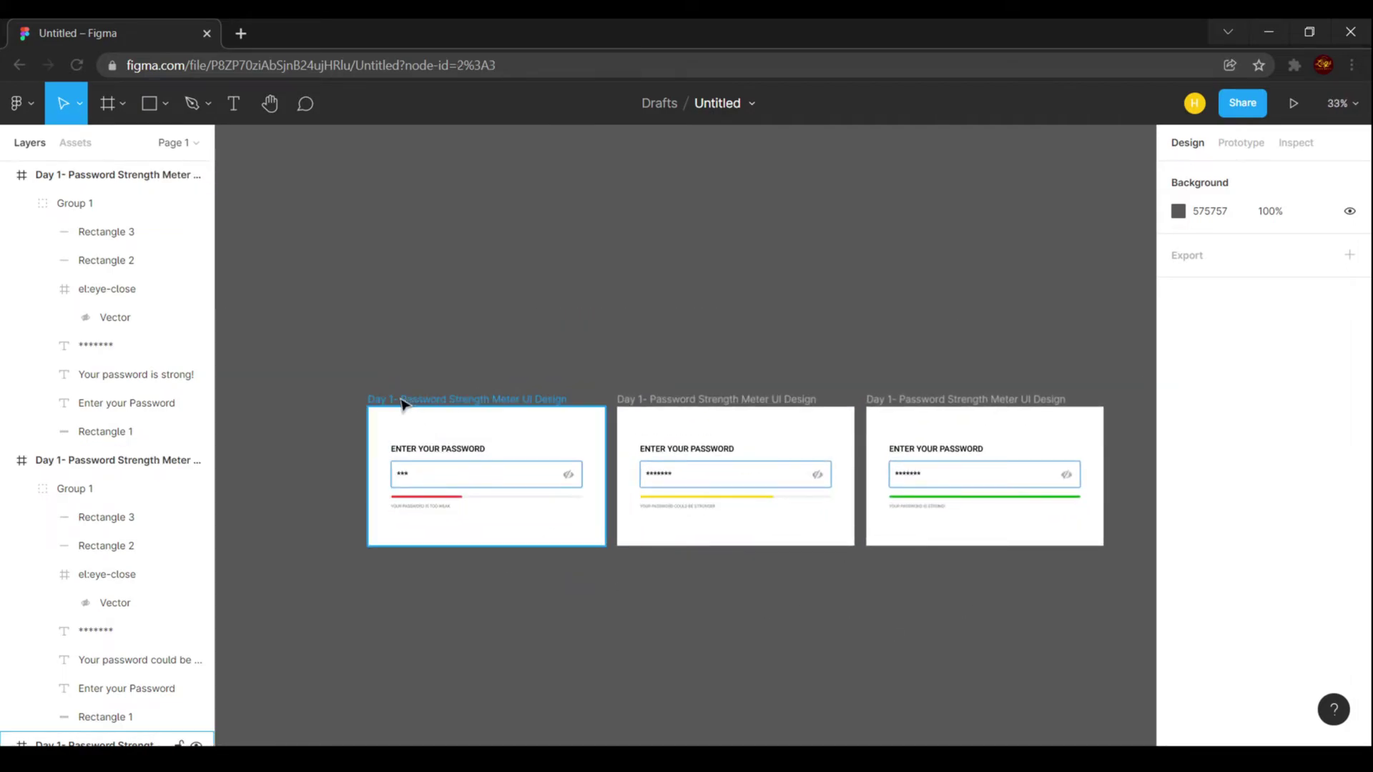
{"action": "left_click_drag", "start_coordinate": [408, 402], "coordinate": [363, 401]}
{"action": "left_click_drag", "start_coordinate": [680, 401], "coordinate": [663, 401]}
{"action": "left_click", "coordinate": [660, 322]}
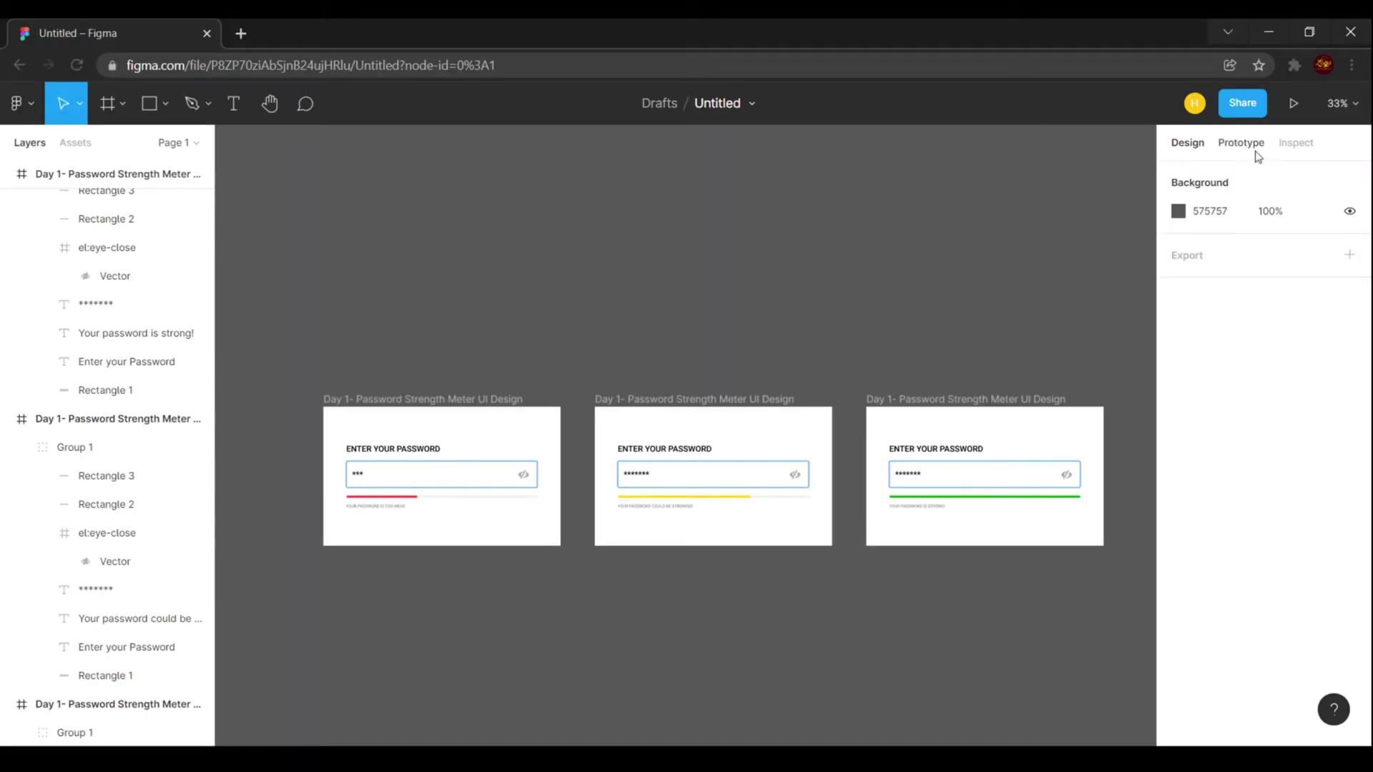
Add a prototype connection from the first, red-bar frame to the second, yellow-bar frame
{"action": "left_click", "coordinate": [1240, 145]}
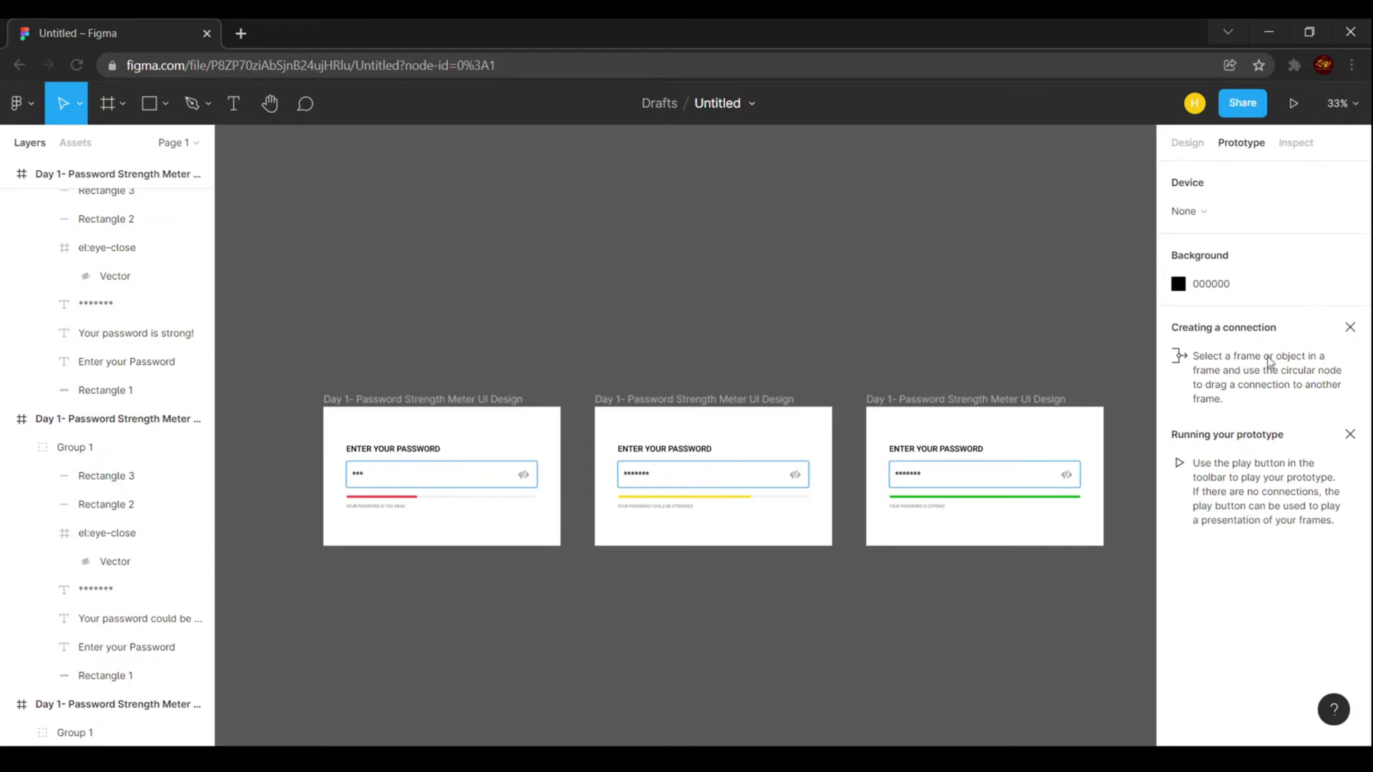
{"action": "left_click", "coordinate": [482, 399]}
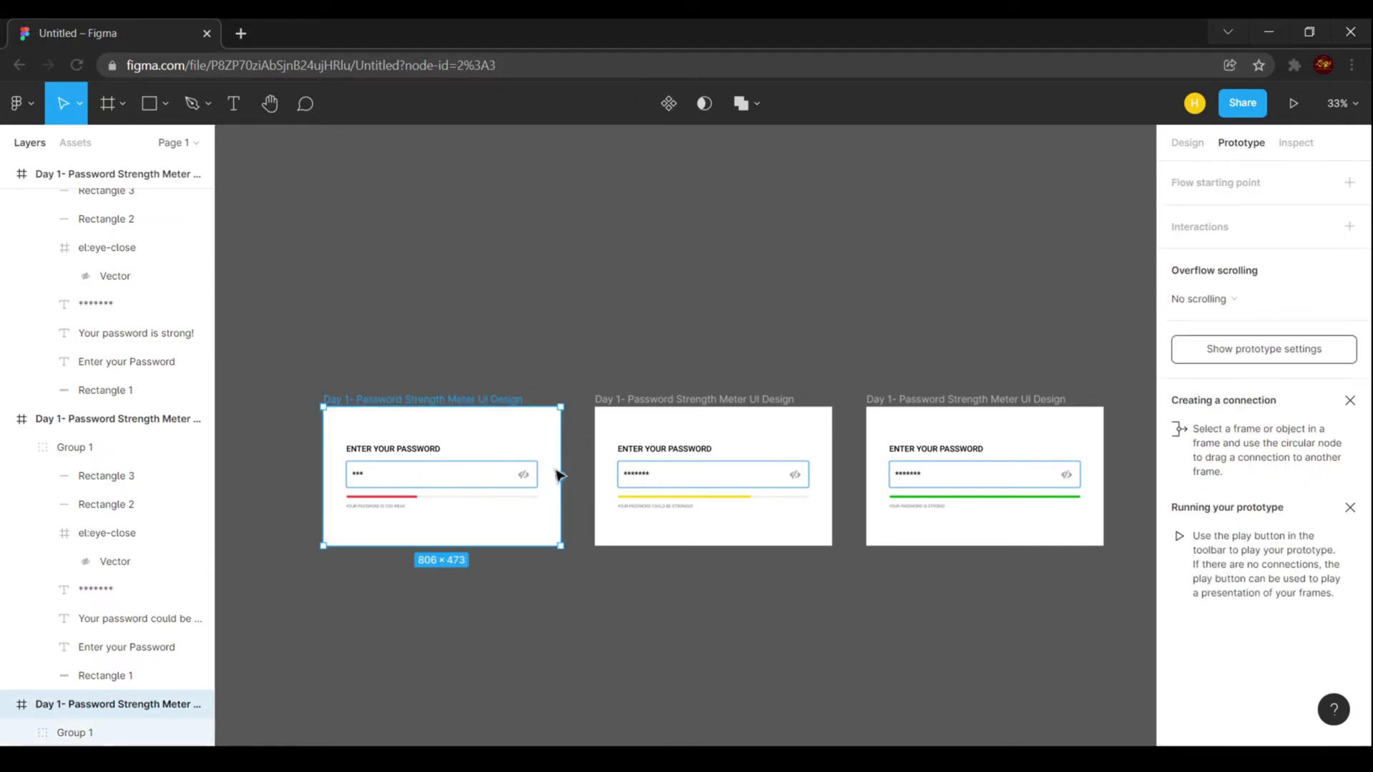
{"action": "left_click_drag", "start_coordinate": [594, 483], "coordinate": [608, 485]}
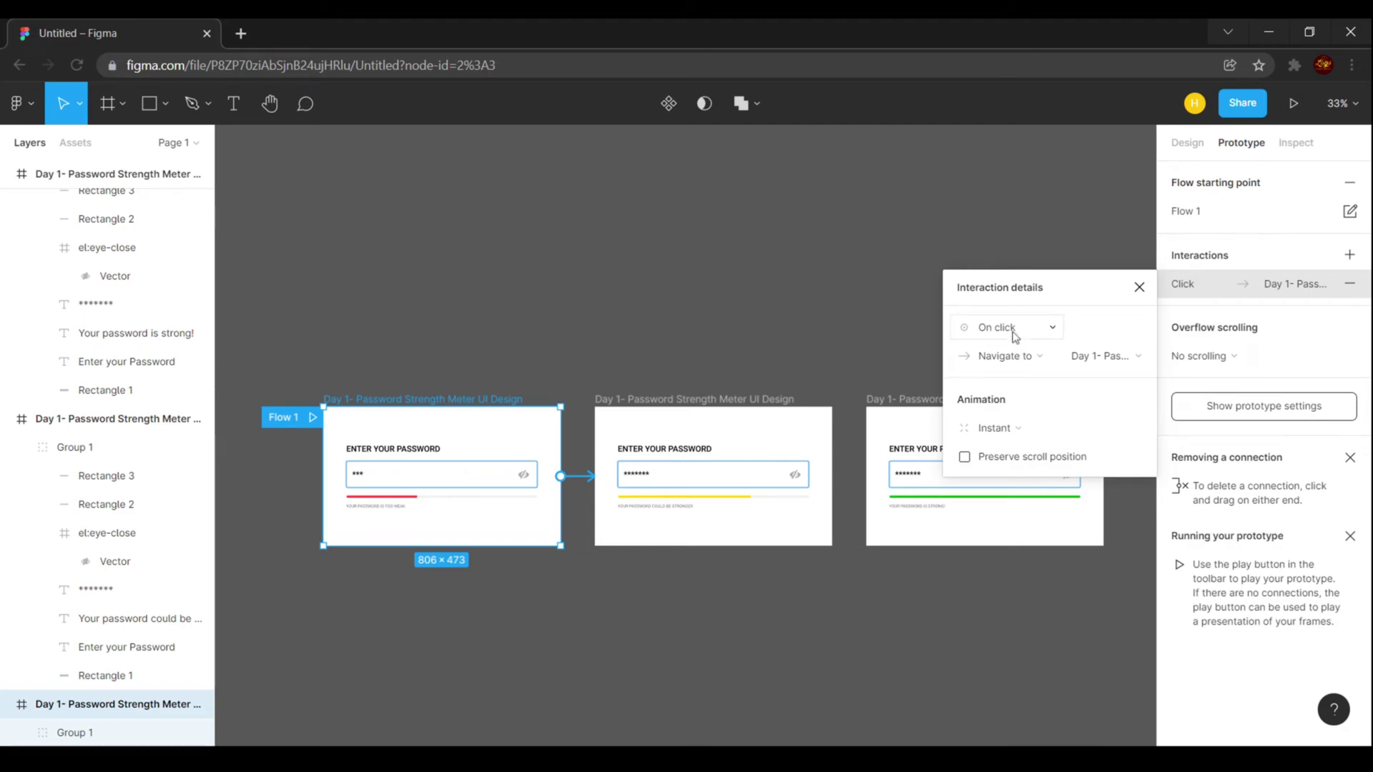
Set the first connection to Smart animate with Ease in and trigger it After delay at 800ms
{"action": "left_click", "coordinate": [1010, 424]}
{"action": "left_click", "coordinate": [1010, 471]}
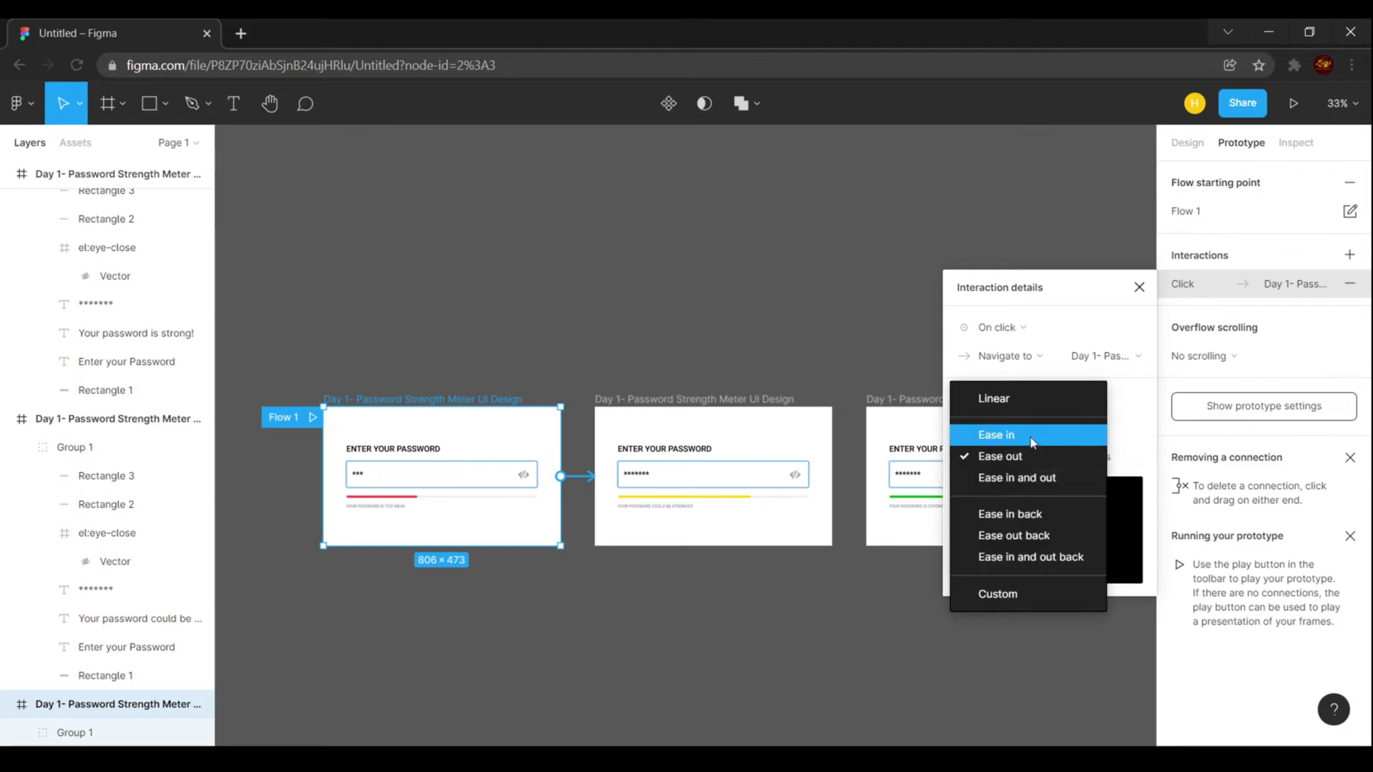
{"action": "left_click", "coordinate": [1016, 435]}
{"action": "left_click", "coordinate": [1002, 328]}
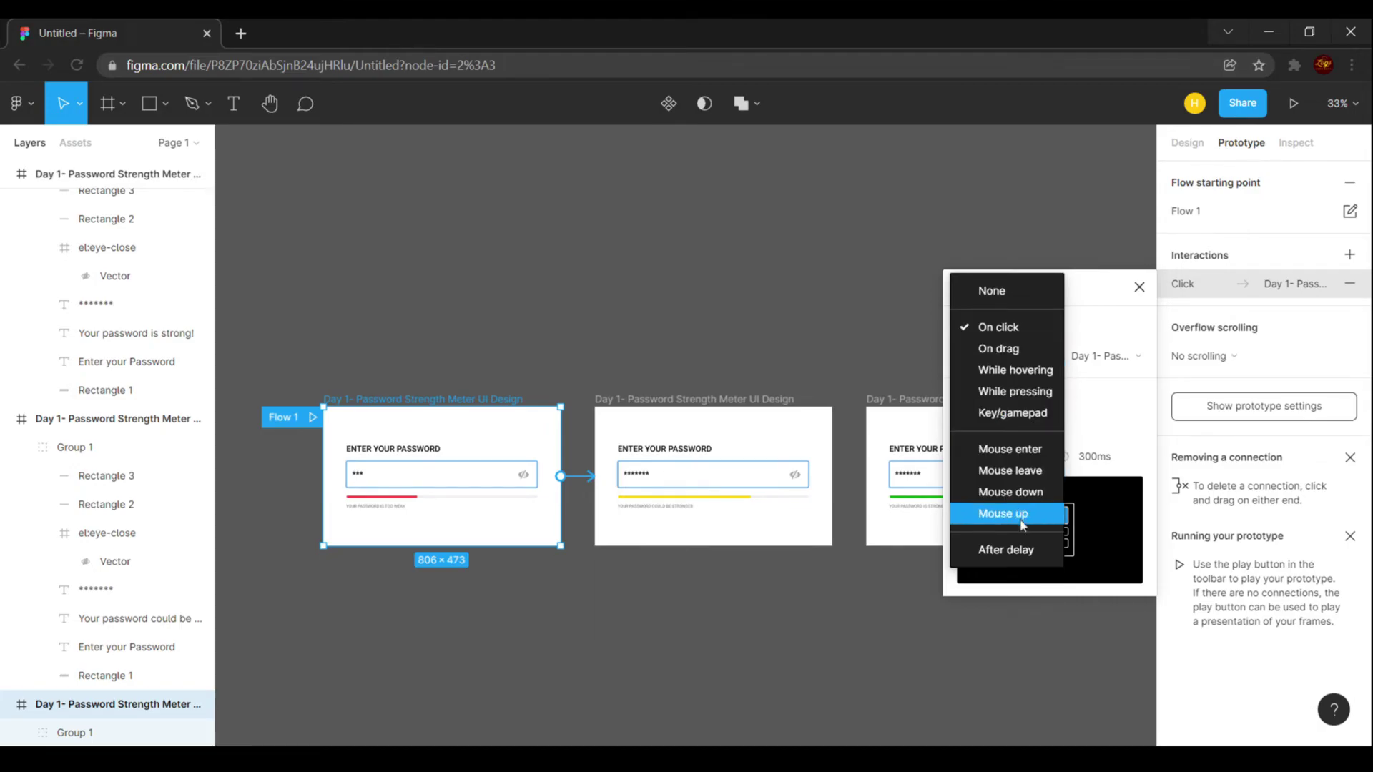
{"action": "left_click", "coordinate": [1016, 549]}
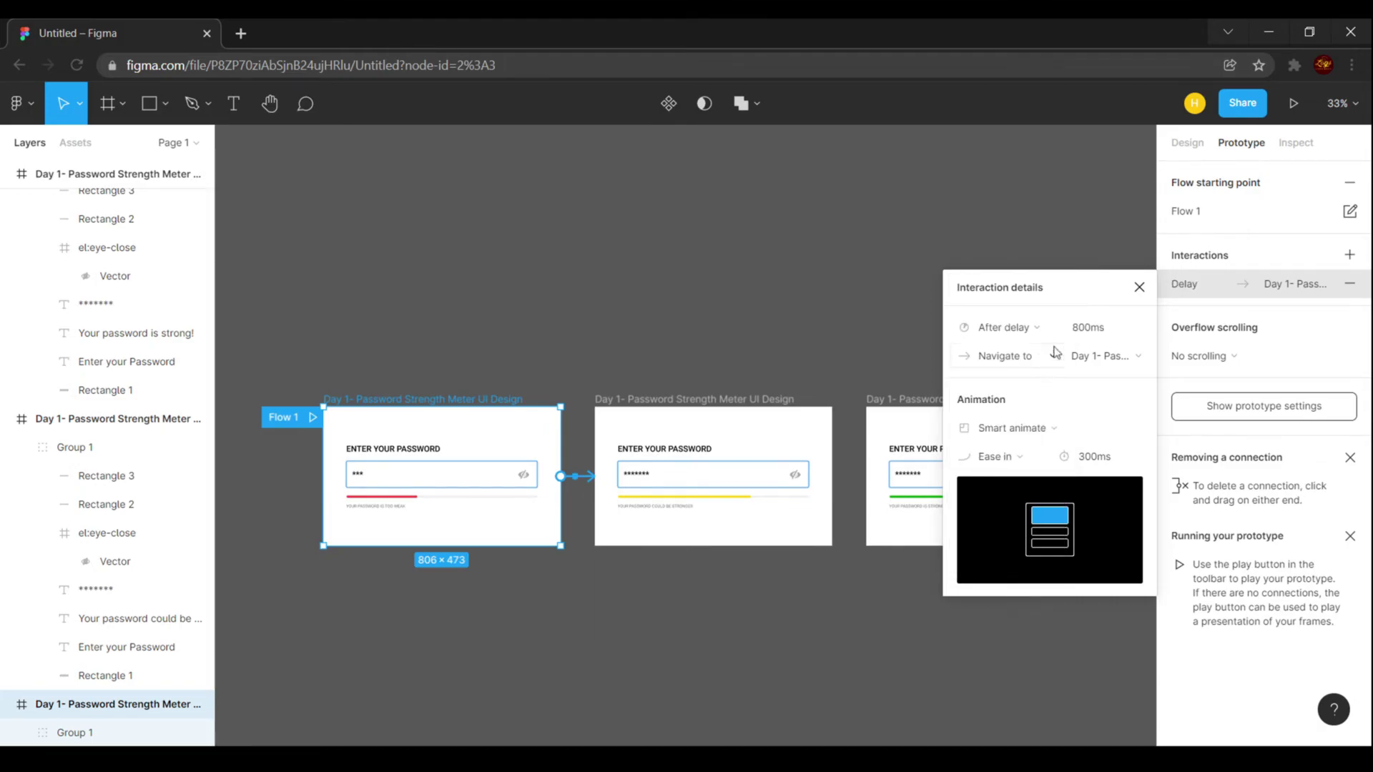
{"action": "left_click", "coordinate": [1140, 287]}
Connect the second frame to the third, green-bar frame and trigger the transition After delay at 800ms
{"action": "left_click", "coordinate": [697, 401]}
{"action": "left_click_drag", "start_coordinate": [831, 476], "coordinate": [876, 458]}
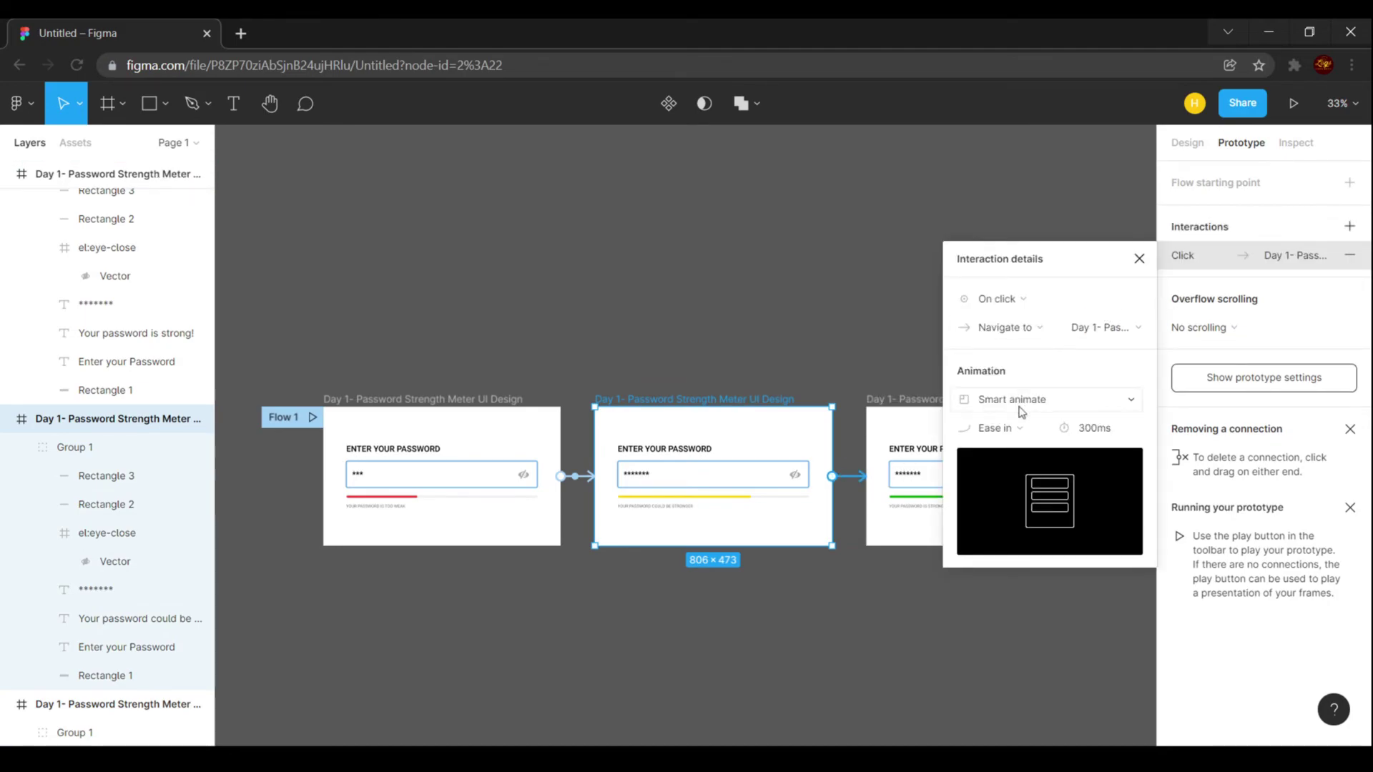
{"action": "left_click", "coordinate": [1011, 310]}
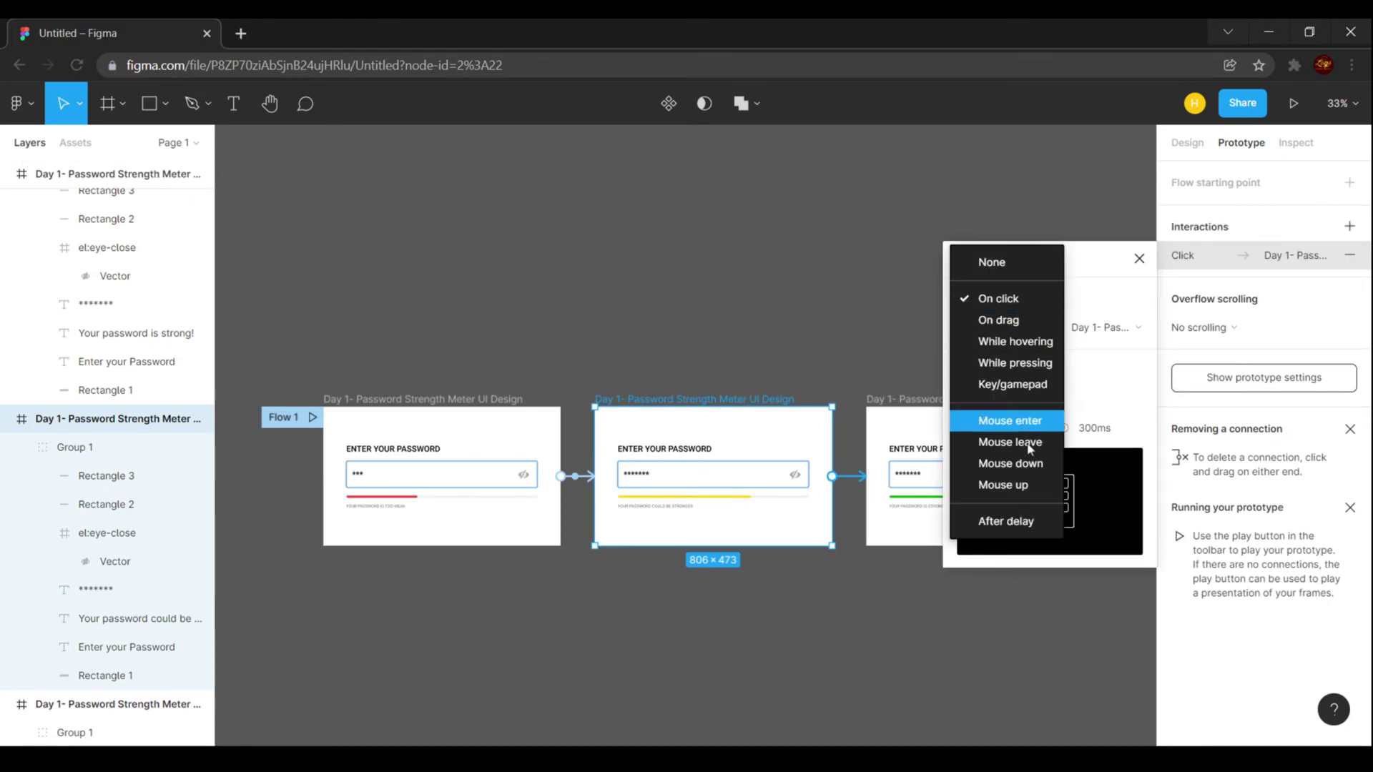
{"action": "left_click", "coordinate": [1026, 520]}
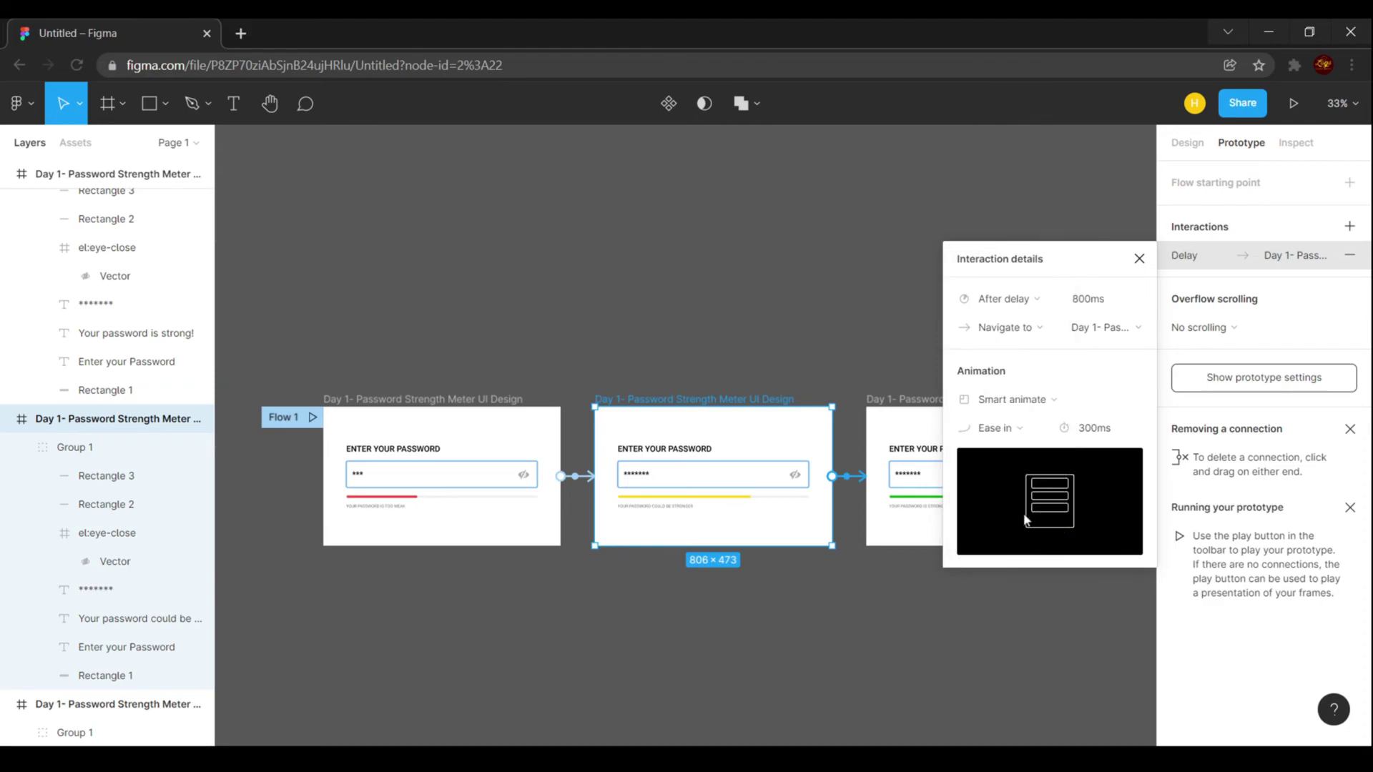
{"action": "left_click", "coordinate": [1139, 259]}
Connect the third frame back to the first and trigger the transition After delay at 800ms
{"action": "left_click", "coordinate": [981, 399]}
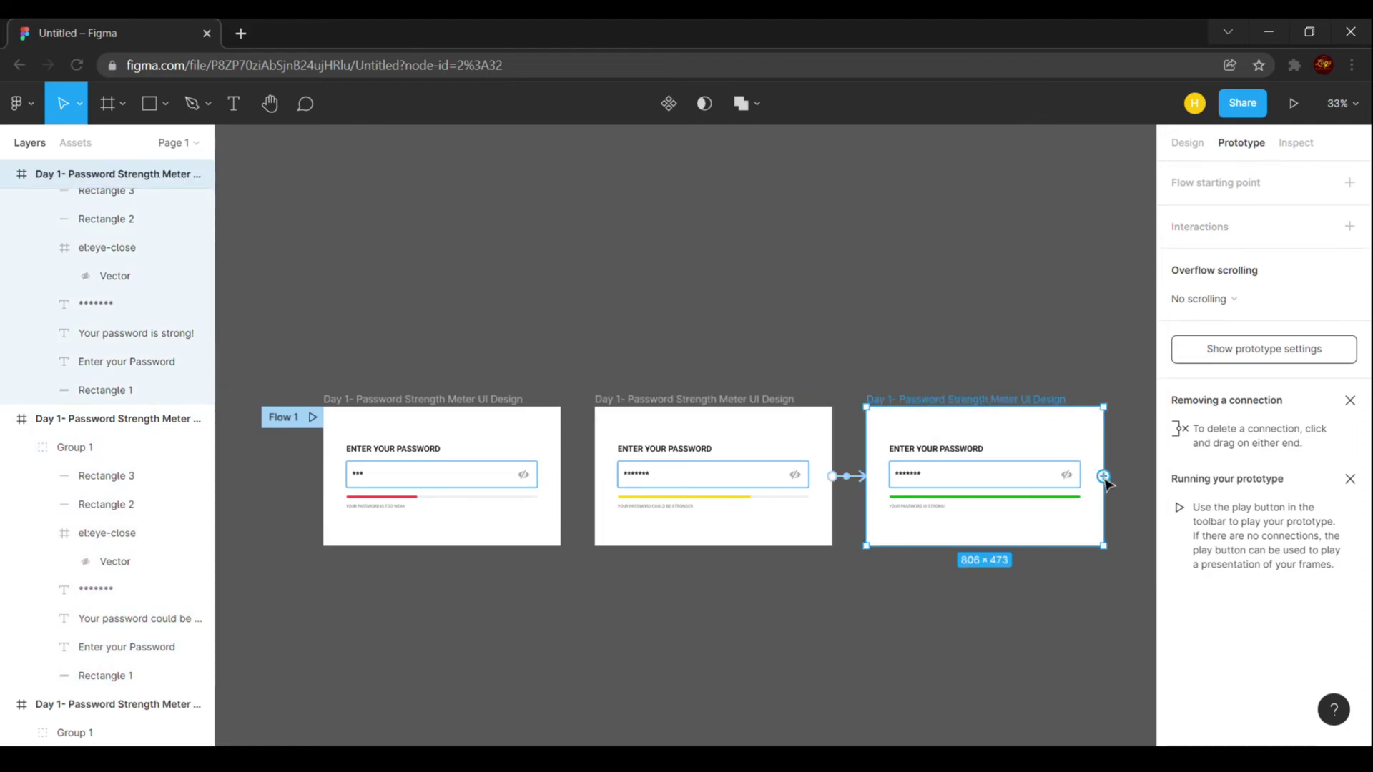
{"action": "left_click_drag", "start_coordinate": [1103, 476], "coordinate": [562, 492]}
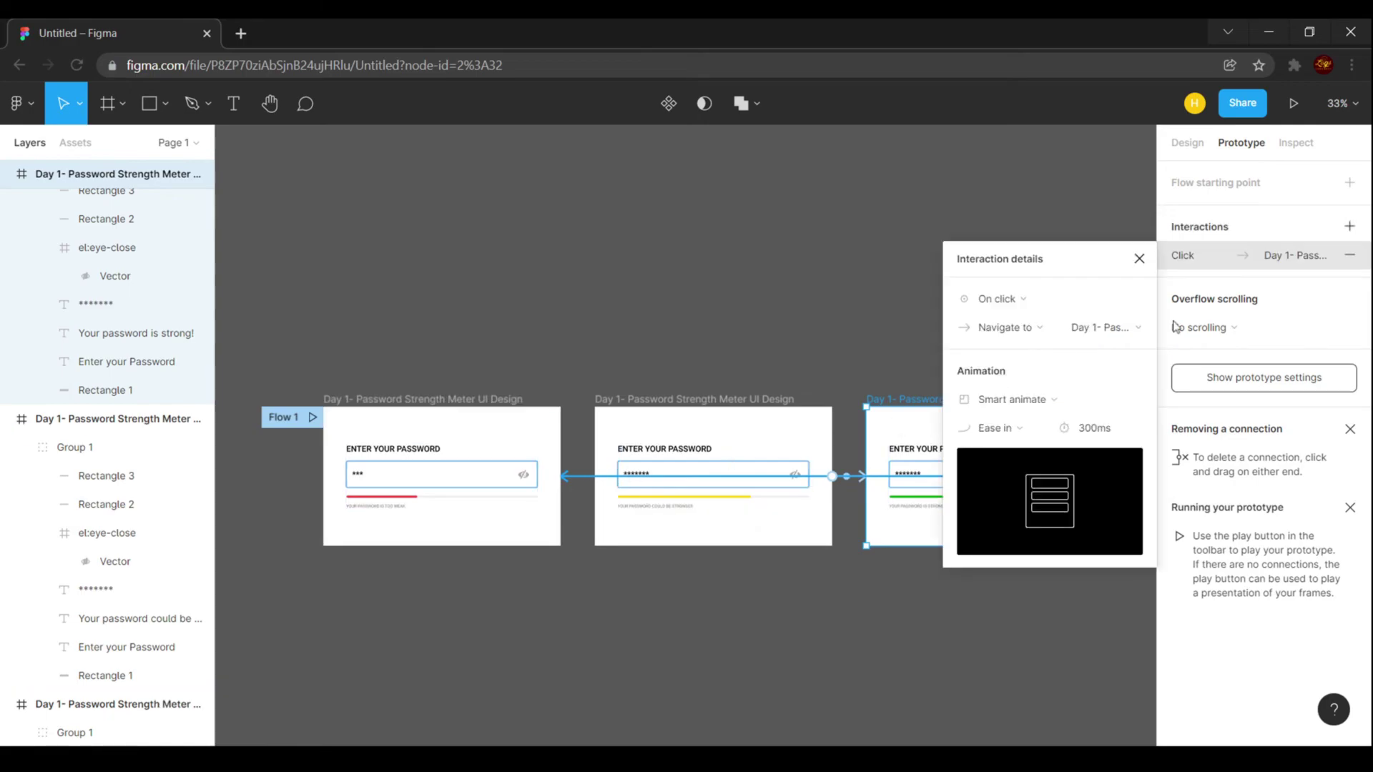
{"action": "left_click", "coordinate": [1056, 301]}
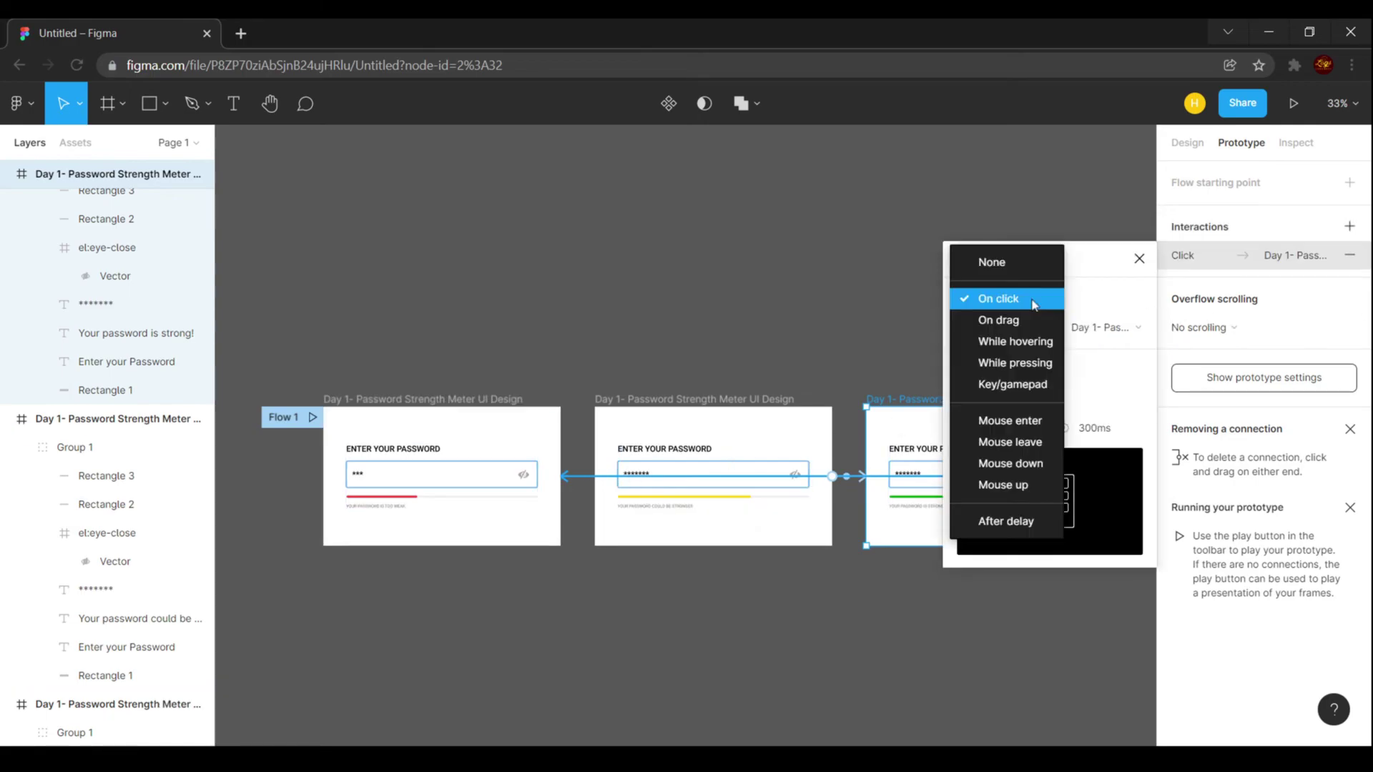
{"action": "left_click", "coordinate": [1030, 522]}
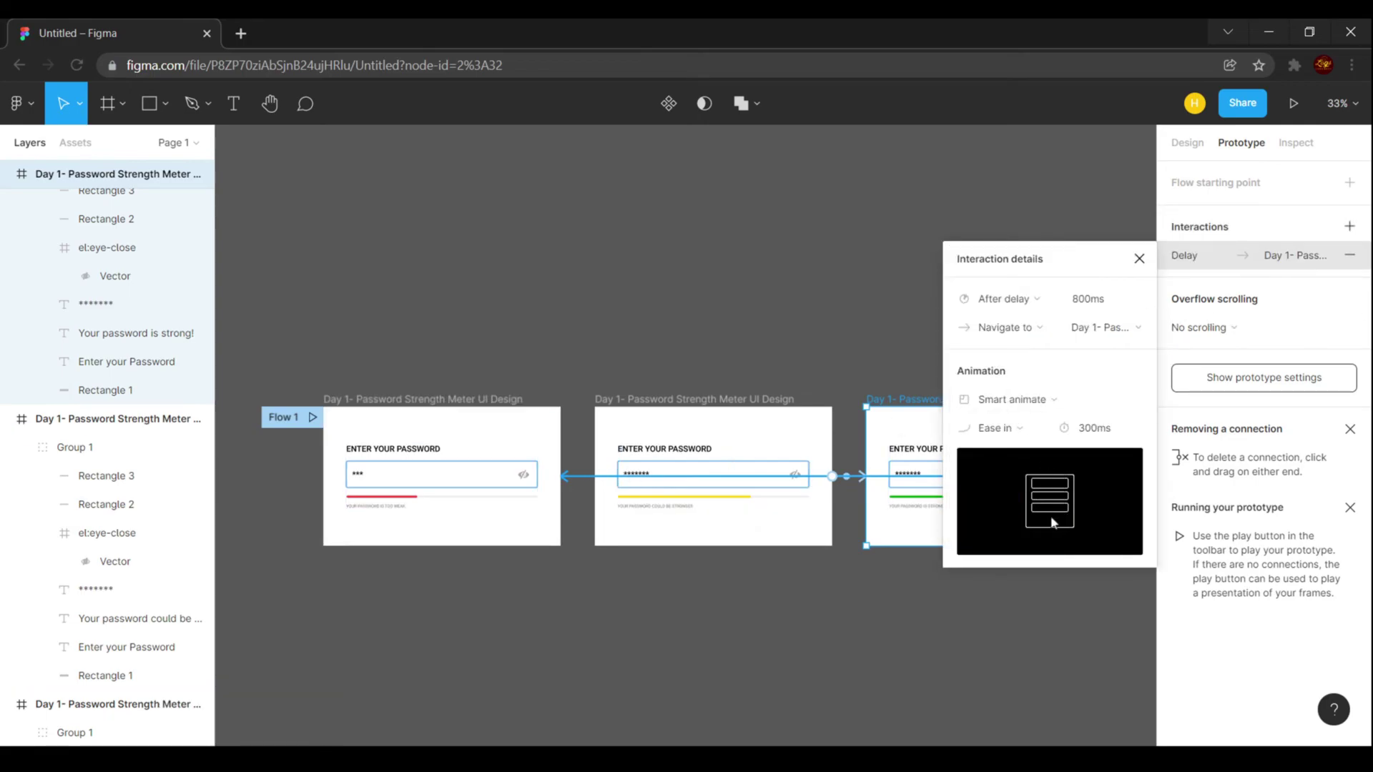
{"action": "left_click", "coordinate": [1139, 259]}
{"action": "left_click", "coordinate": [800, 260]}
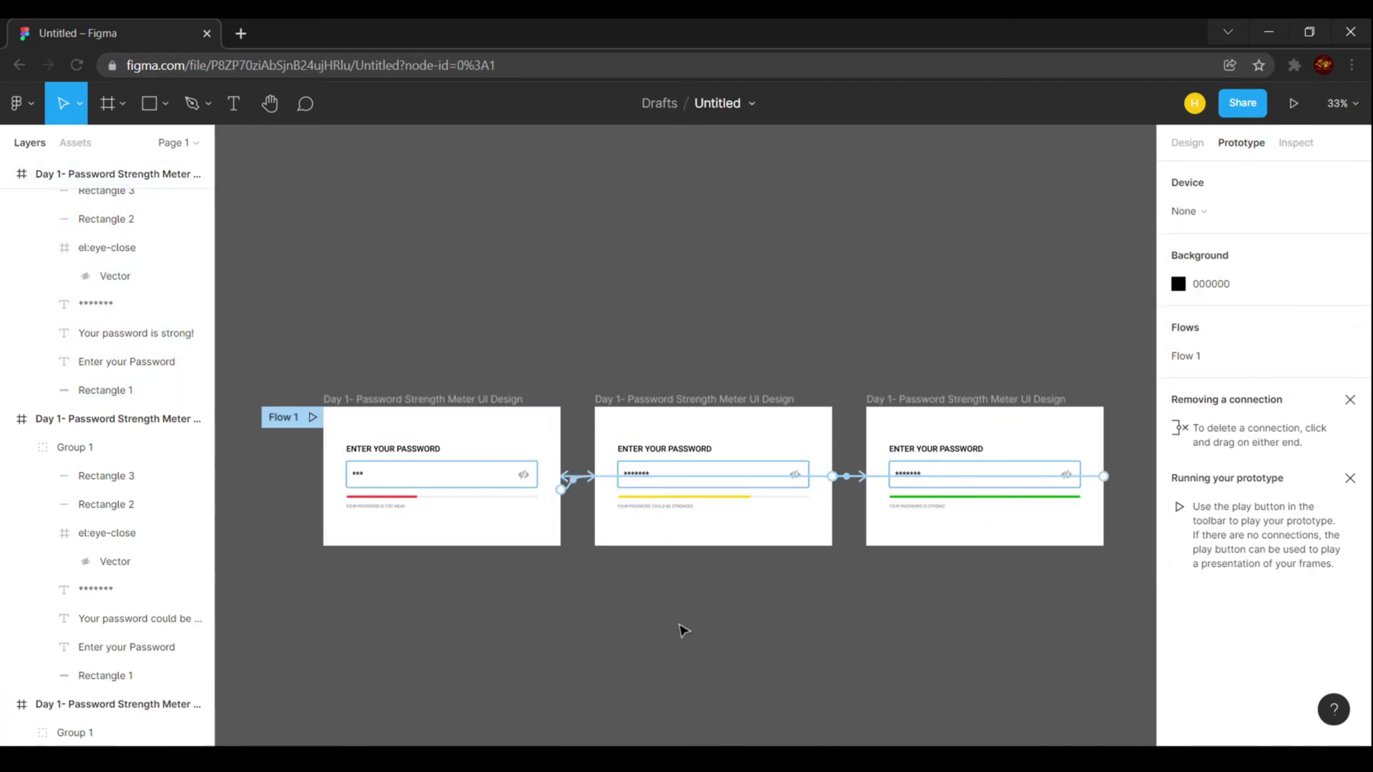
Present the prototype to preview the looping password strength animation
{"action": "scroll", "coordinate": [636, 530], "scroll_direction": "down", "scroll_amount": 2}
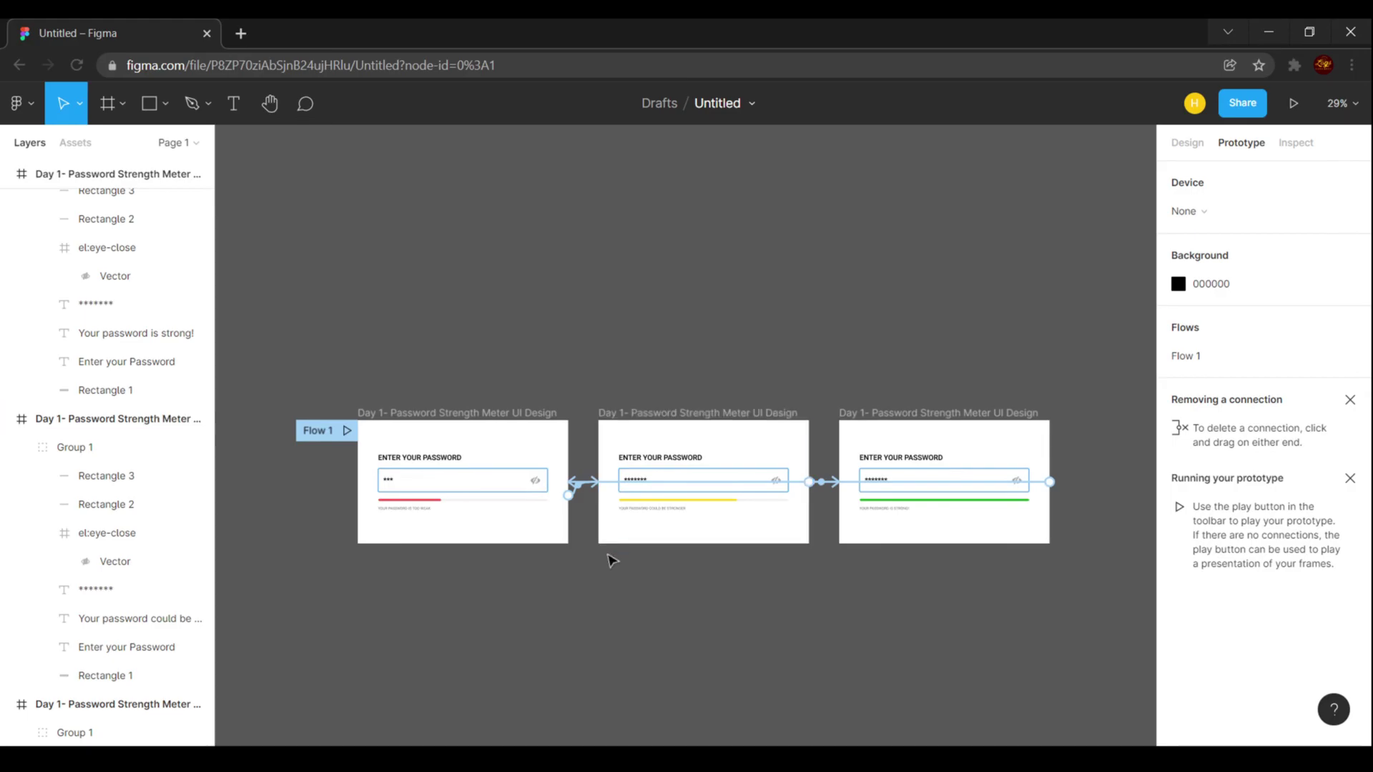
{"action": "scroll", "coordinate": [612, 560], "scroll_direction": "down", "scroll_amount": 3}
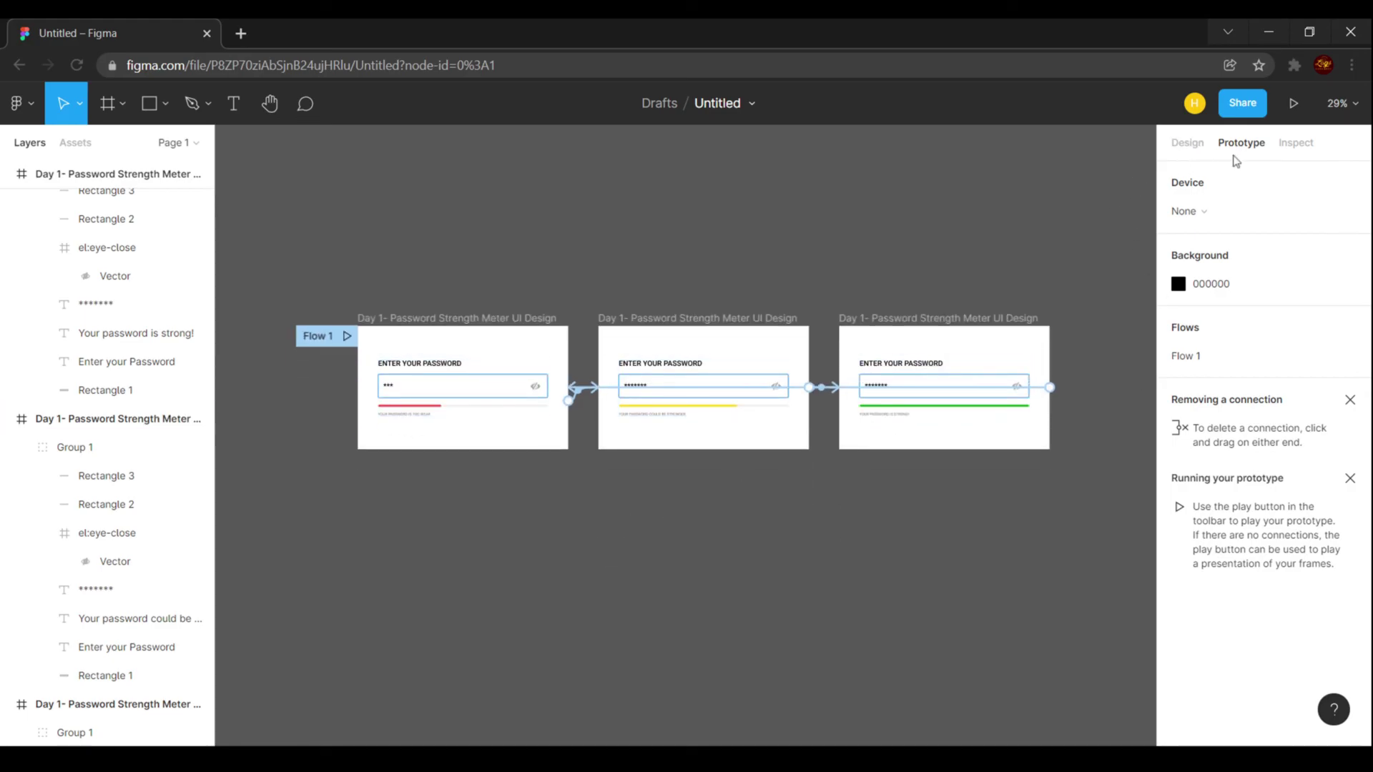
{"action": "left_click", "coordinate": [1295, 103]}
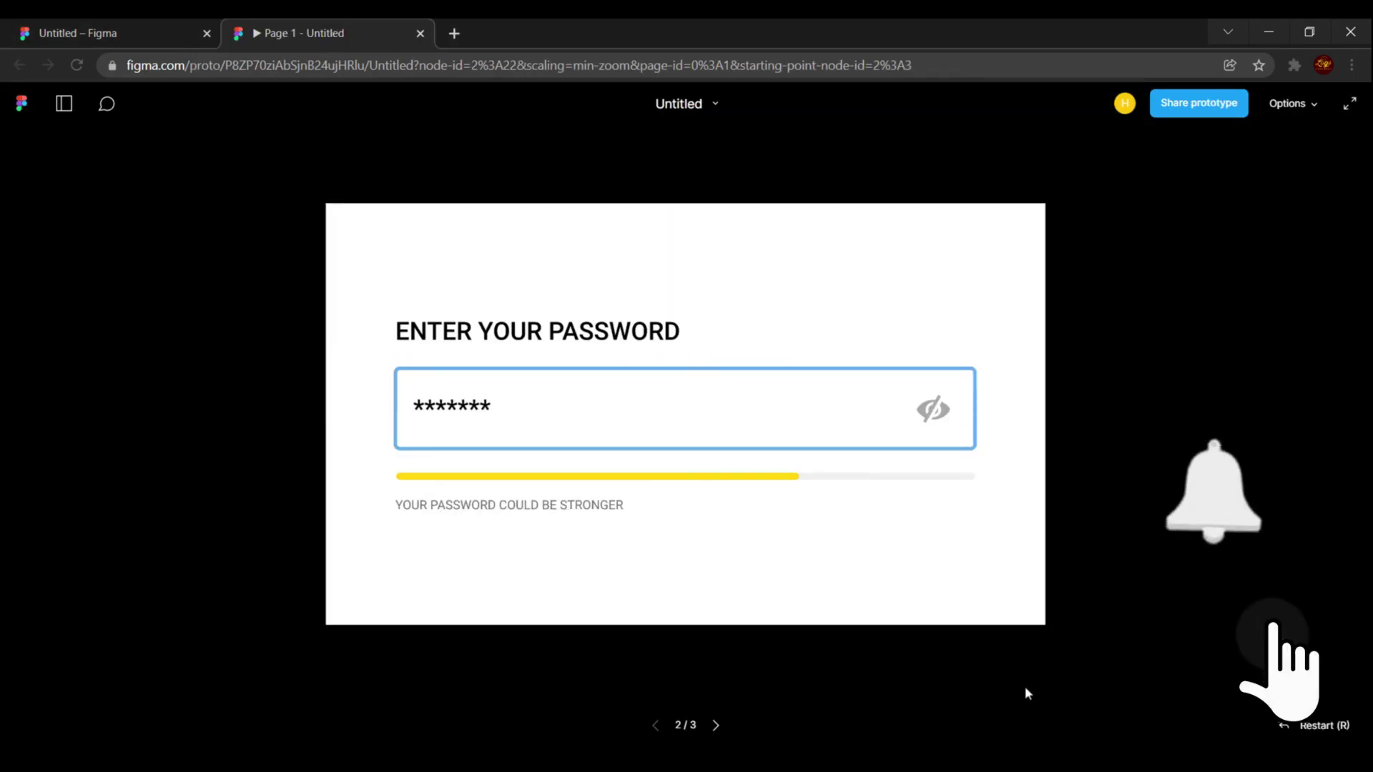